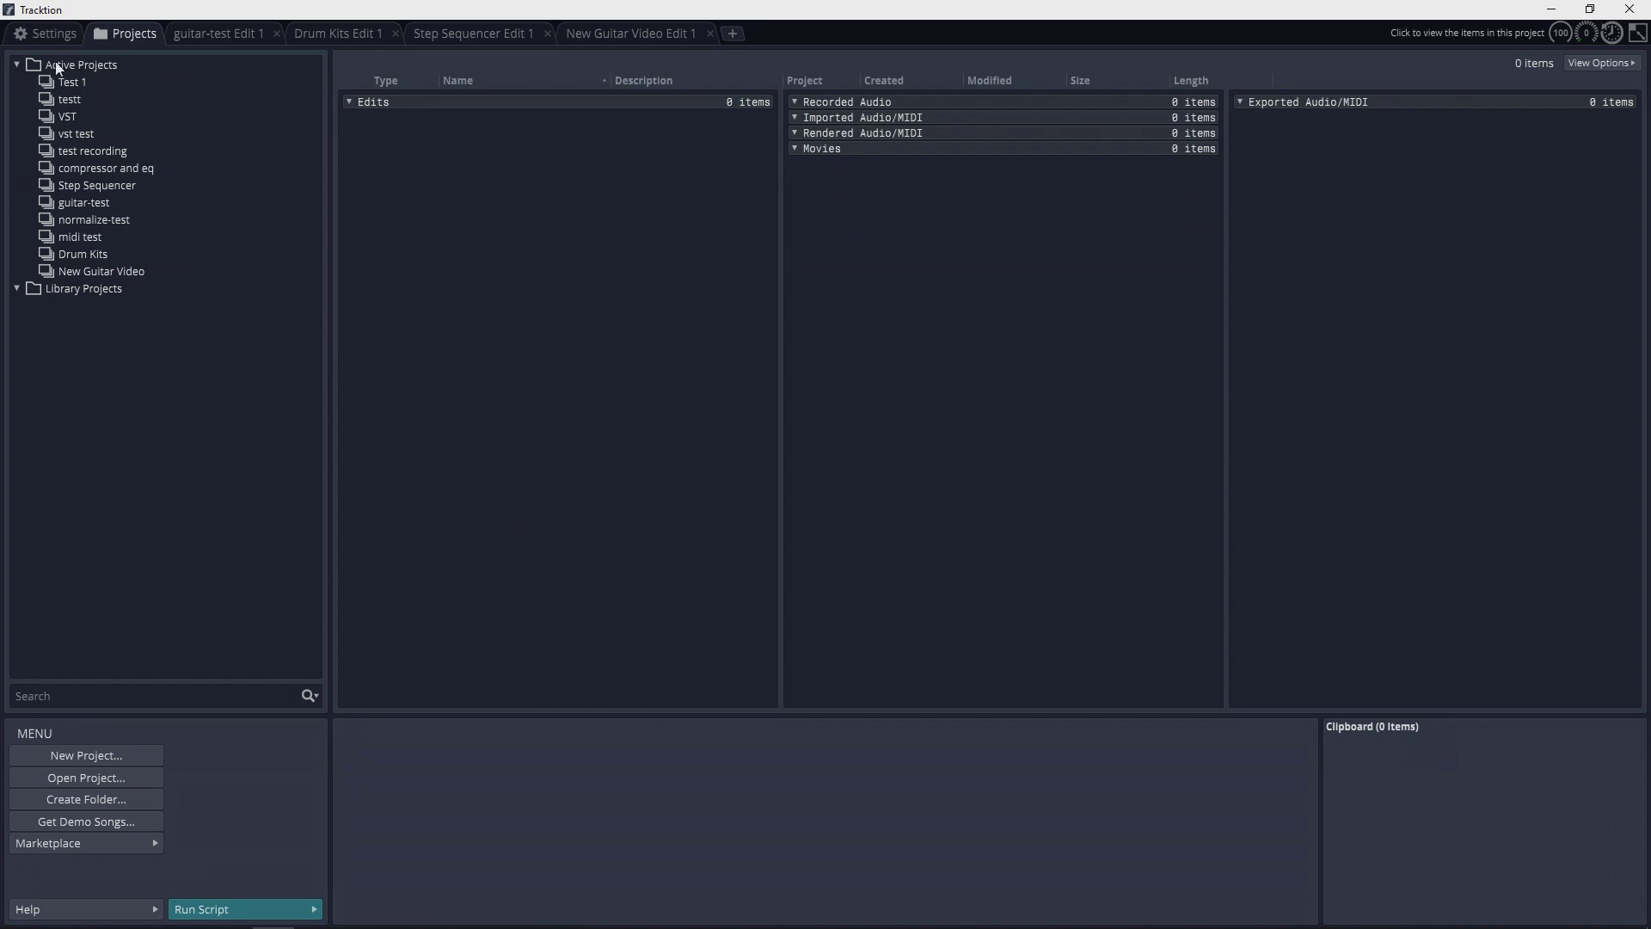
# Set the audio device to ASIO with the Focusrite USB 2.0 Audio Driver, then return to the edit.
pyautogui.click(45, 34)
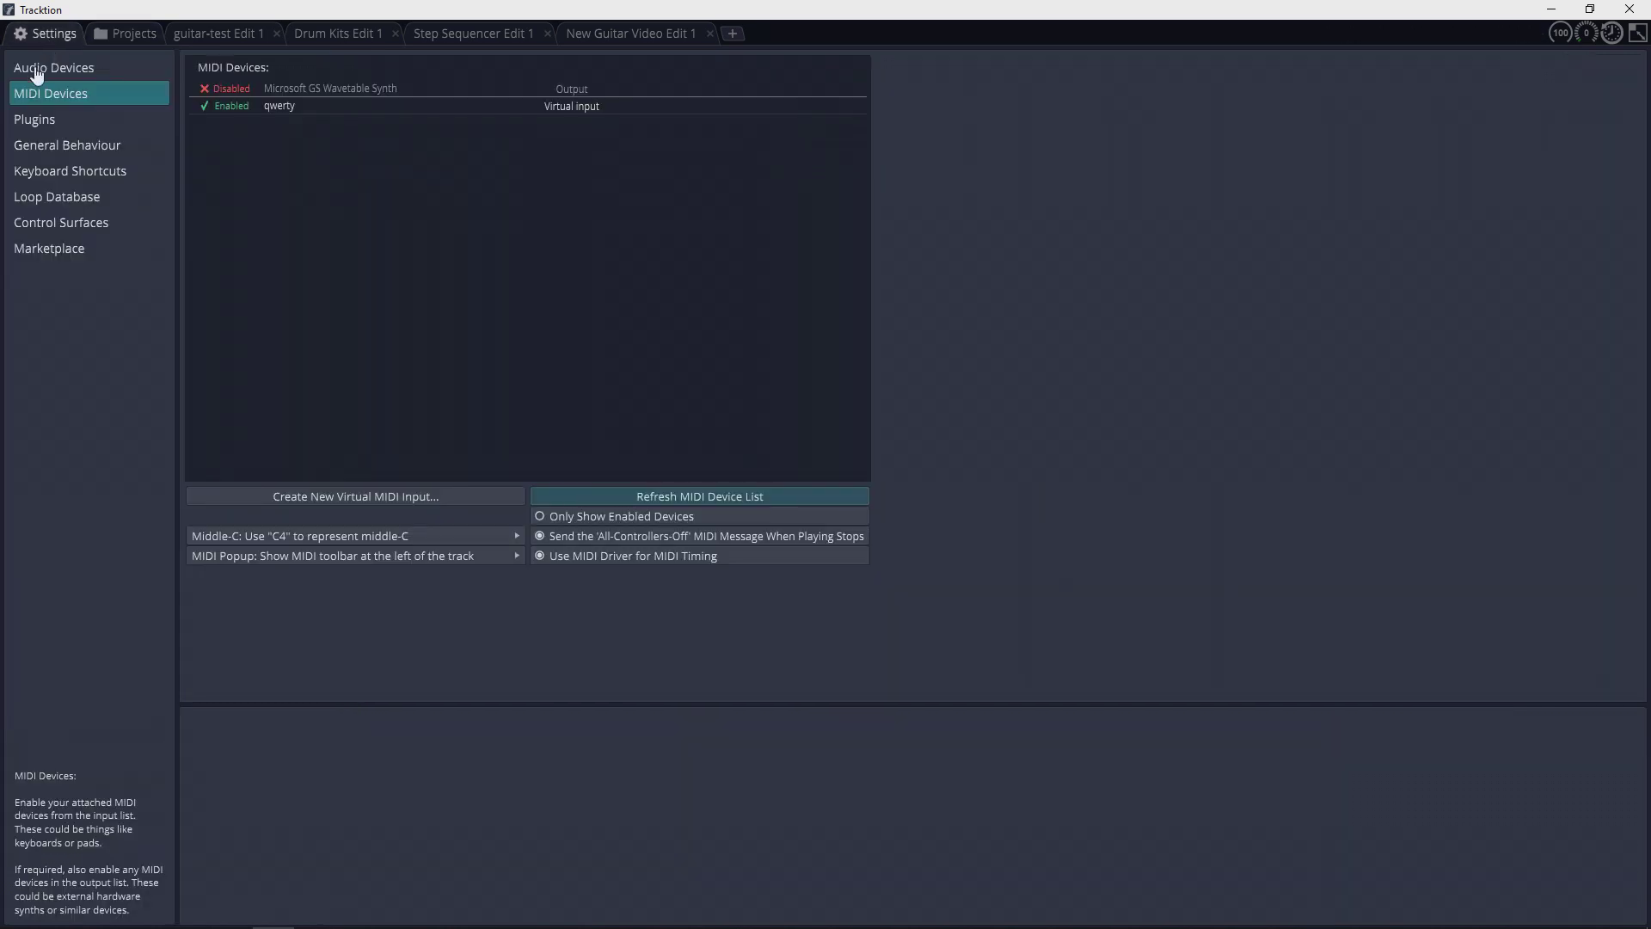
pyautogui.click(39, 74)
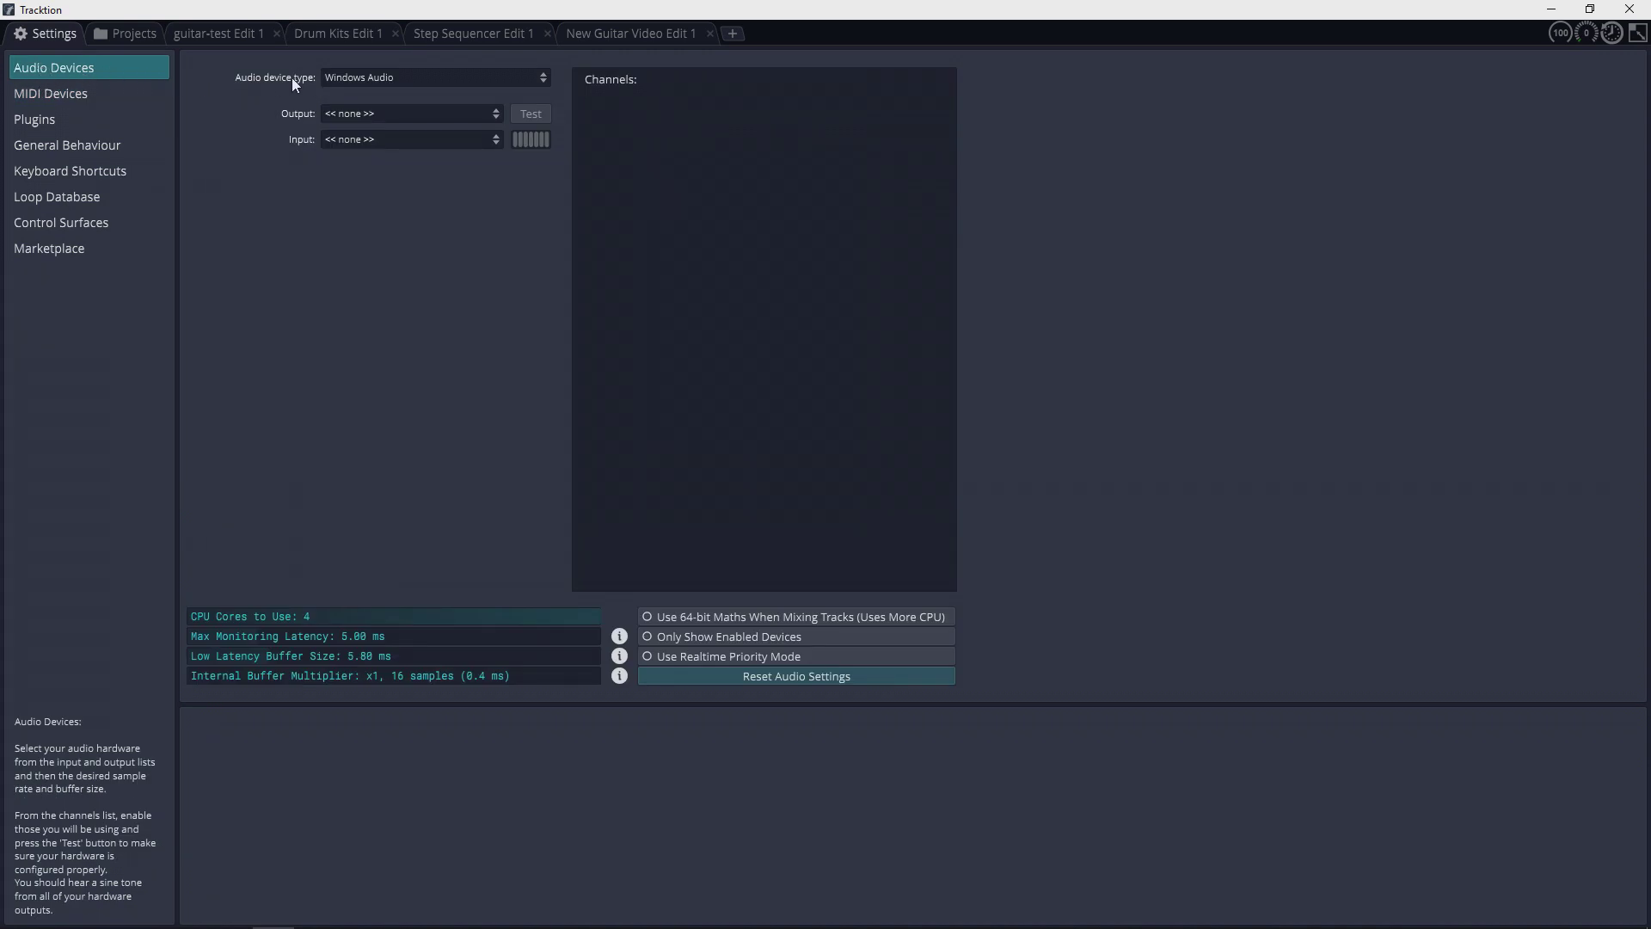
pyautogui.click(385, 82)
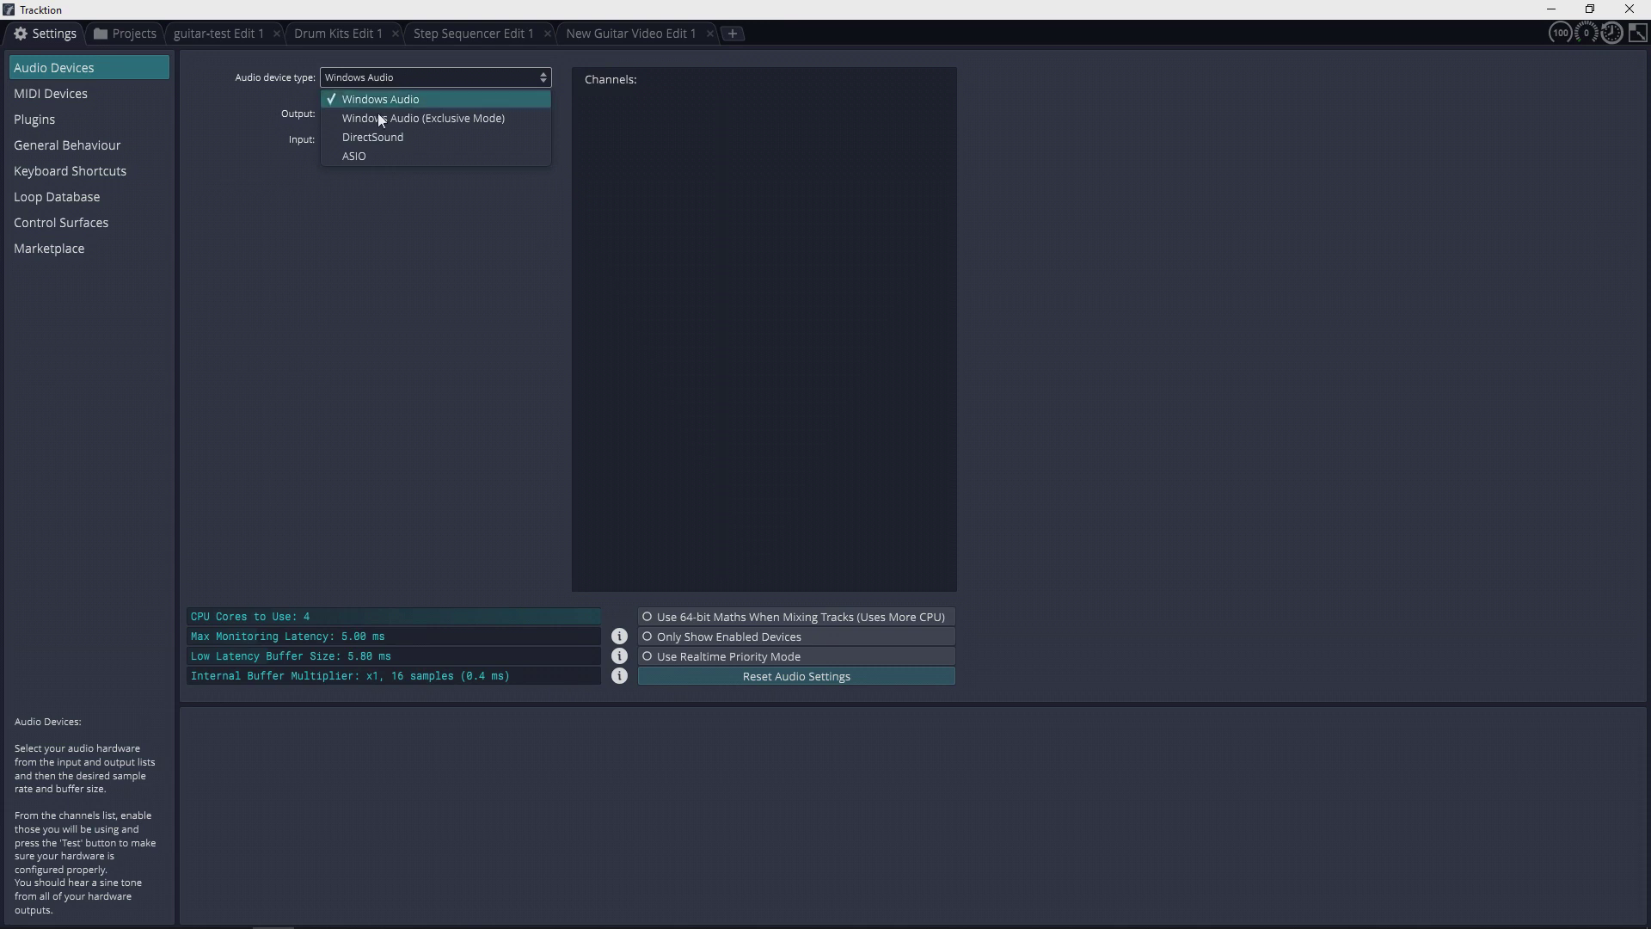
pyautogui.click(374, 156)
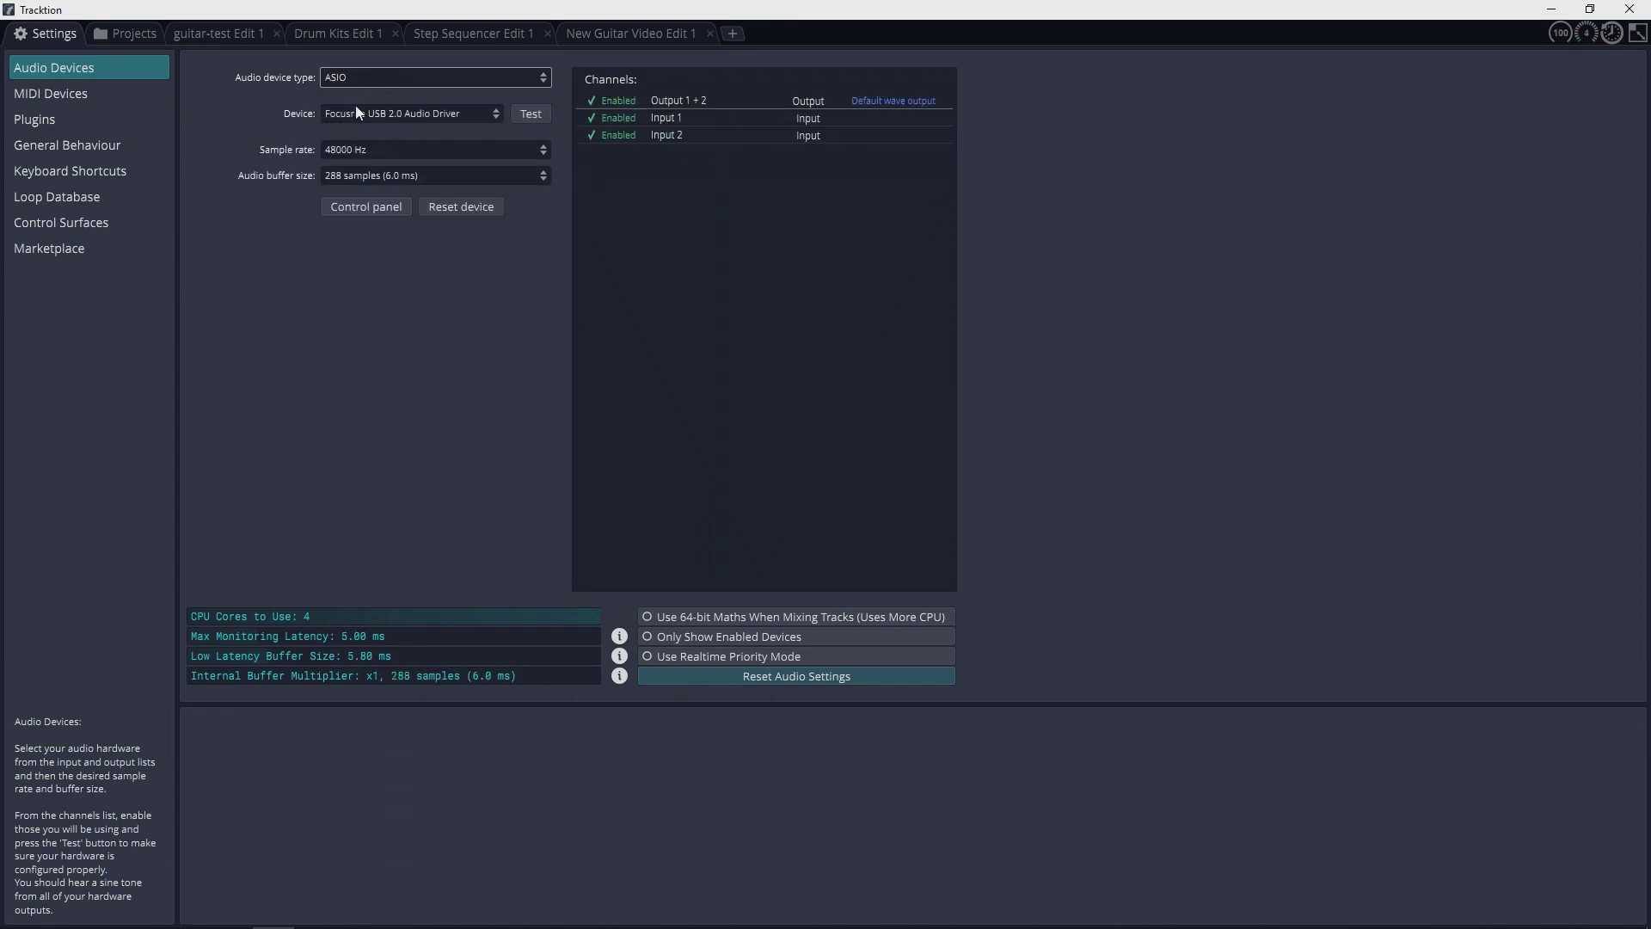
pyautogui.click(366, 115)
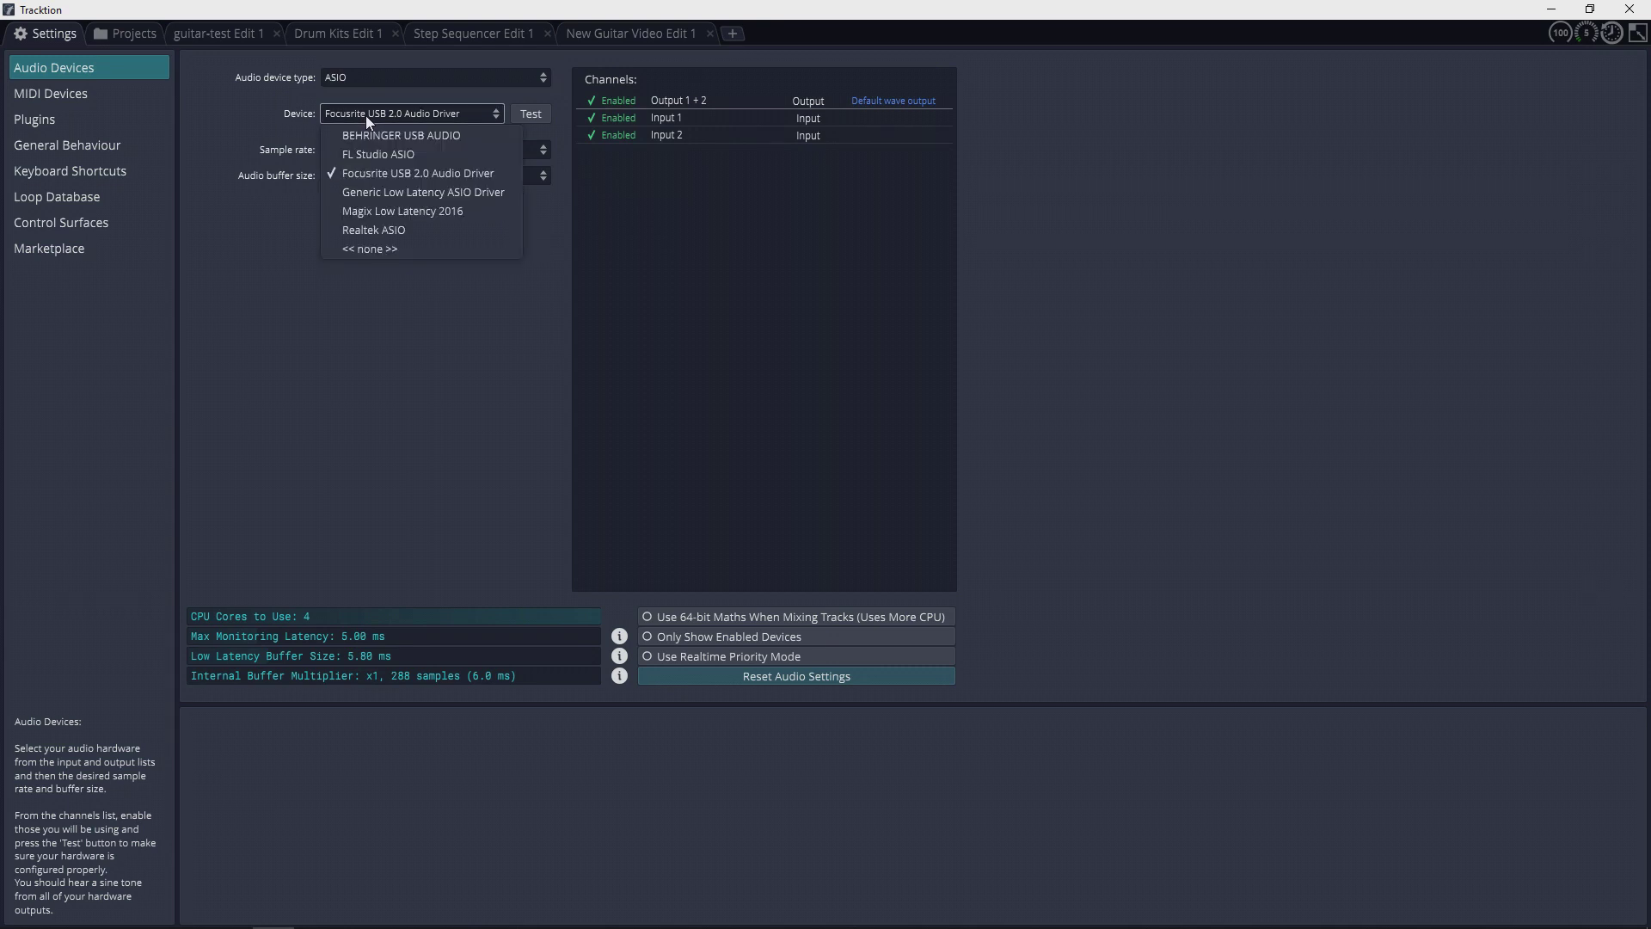
pyautogui.click(378, 170)
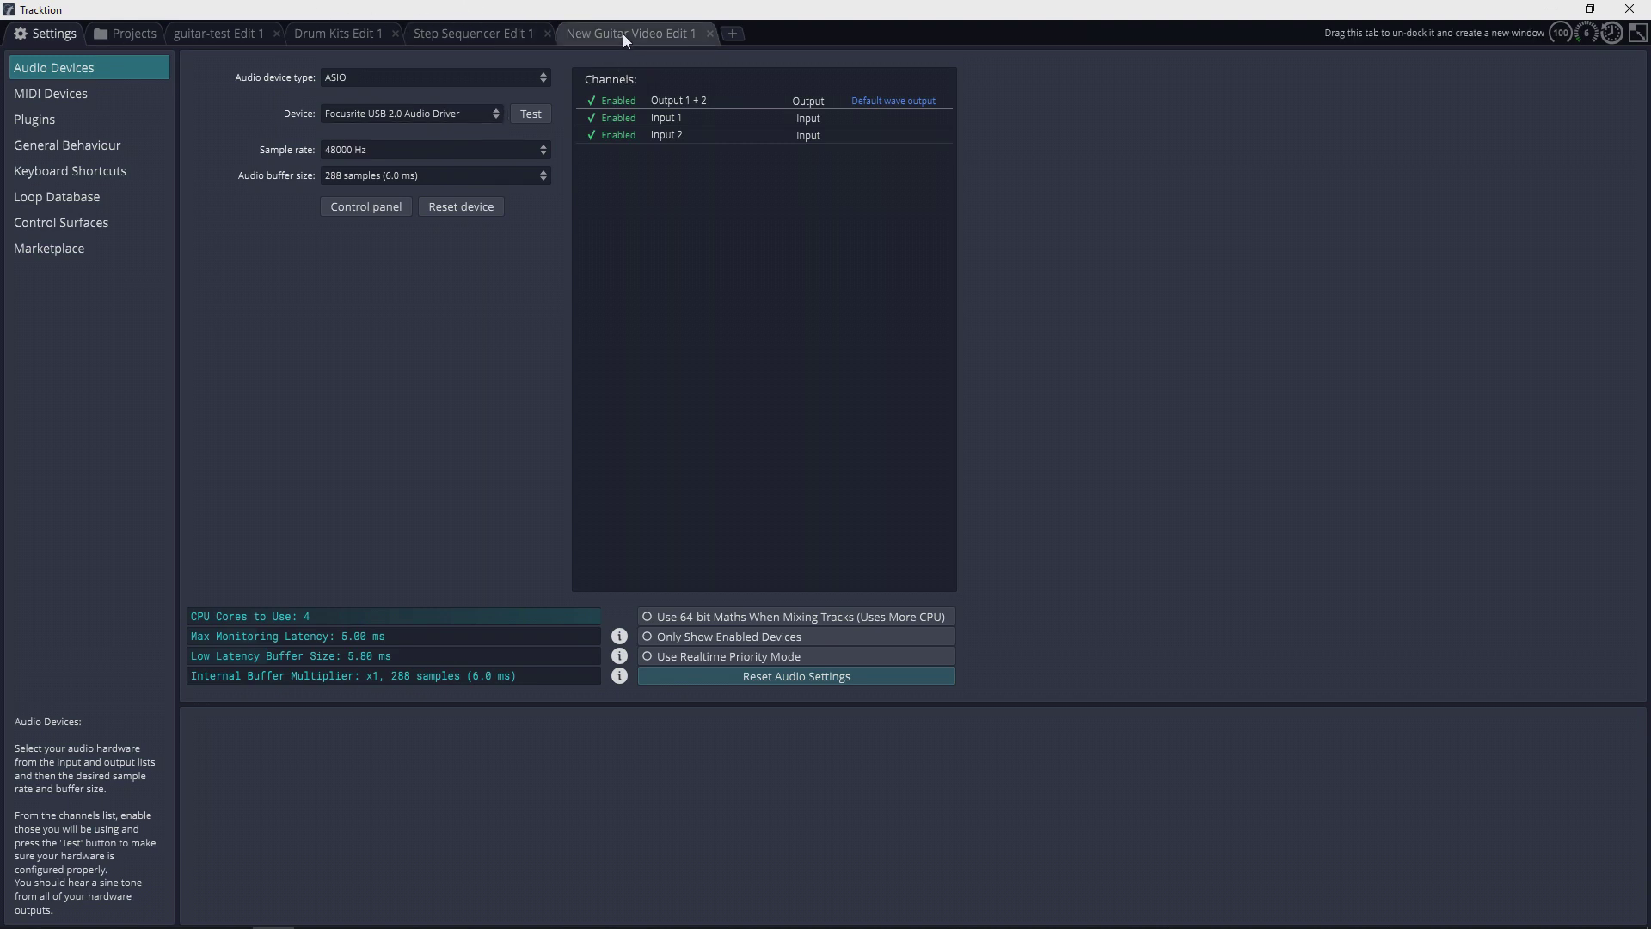
pyautogui.click(625, 33)
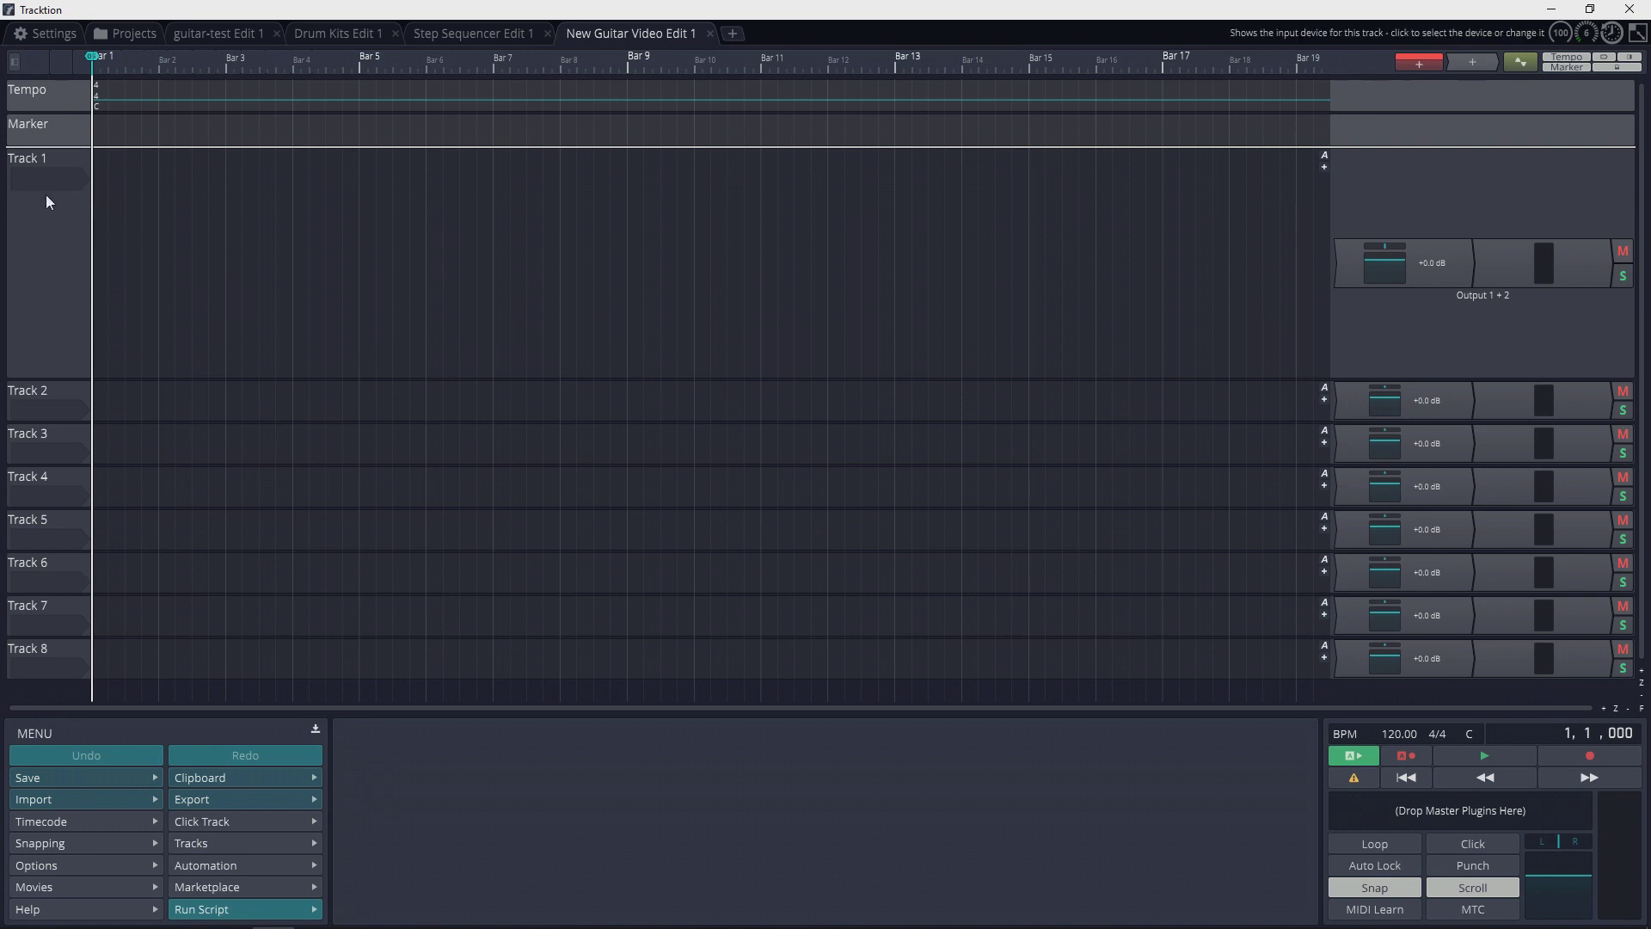
# Feed Input 2 into Track 1, arm it, and start recording a guitar take.
pyautogui.click(31, 174)
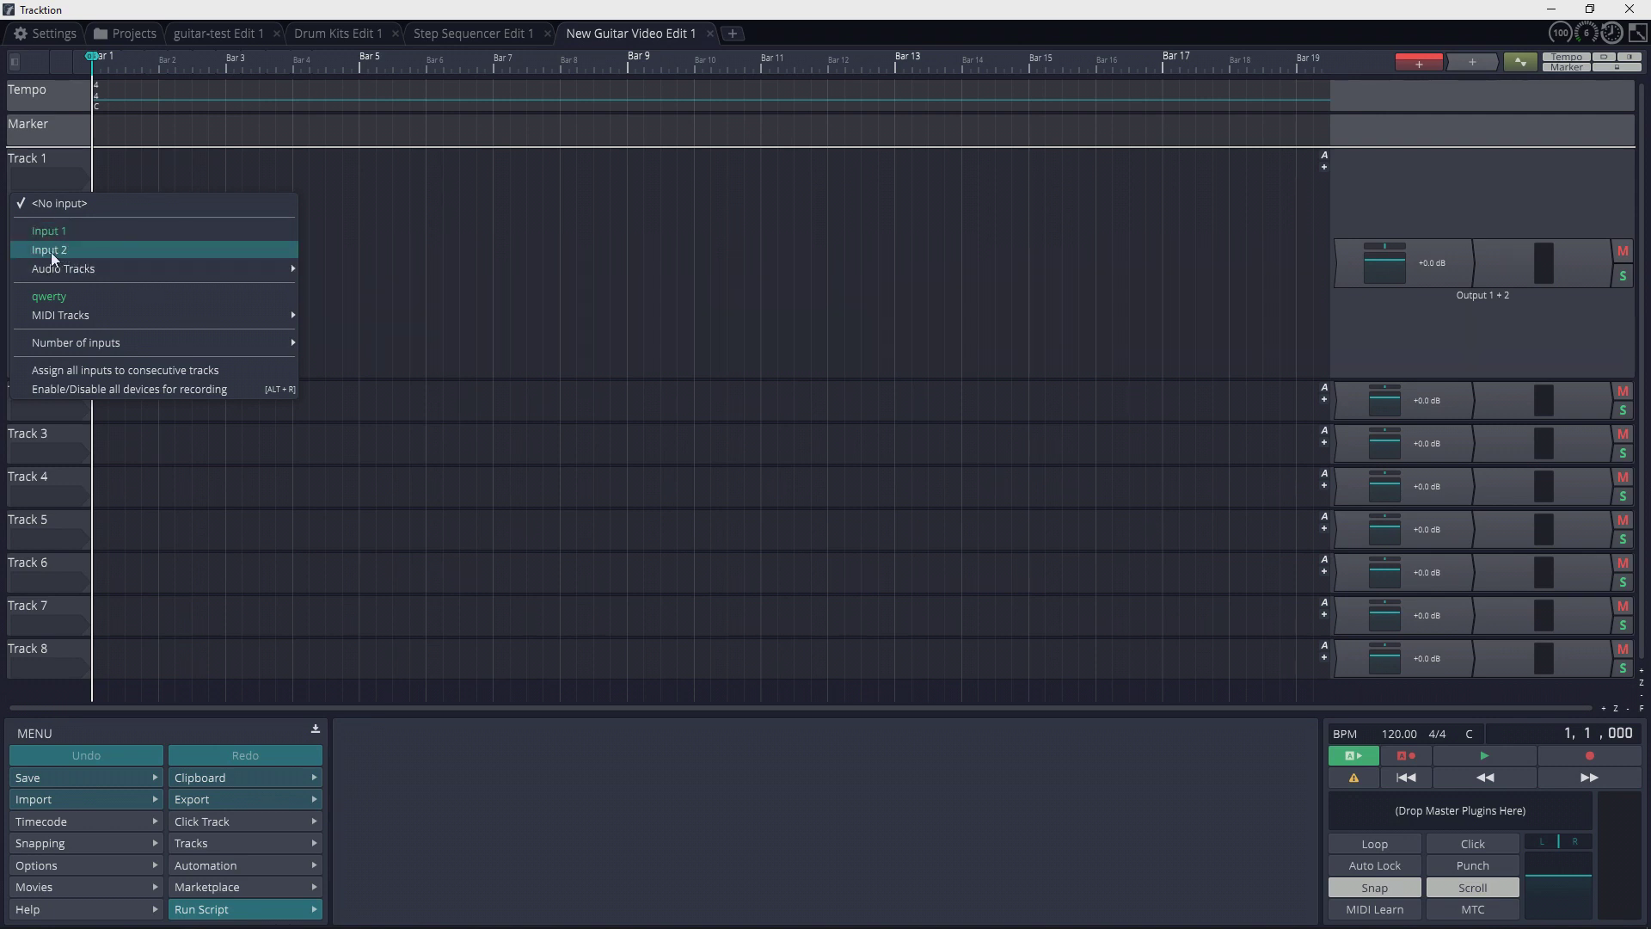
pyautogui.click(51, 255)
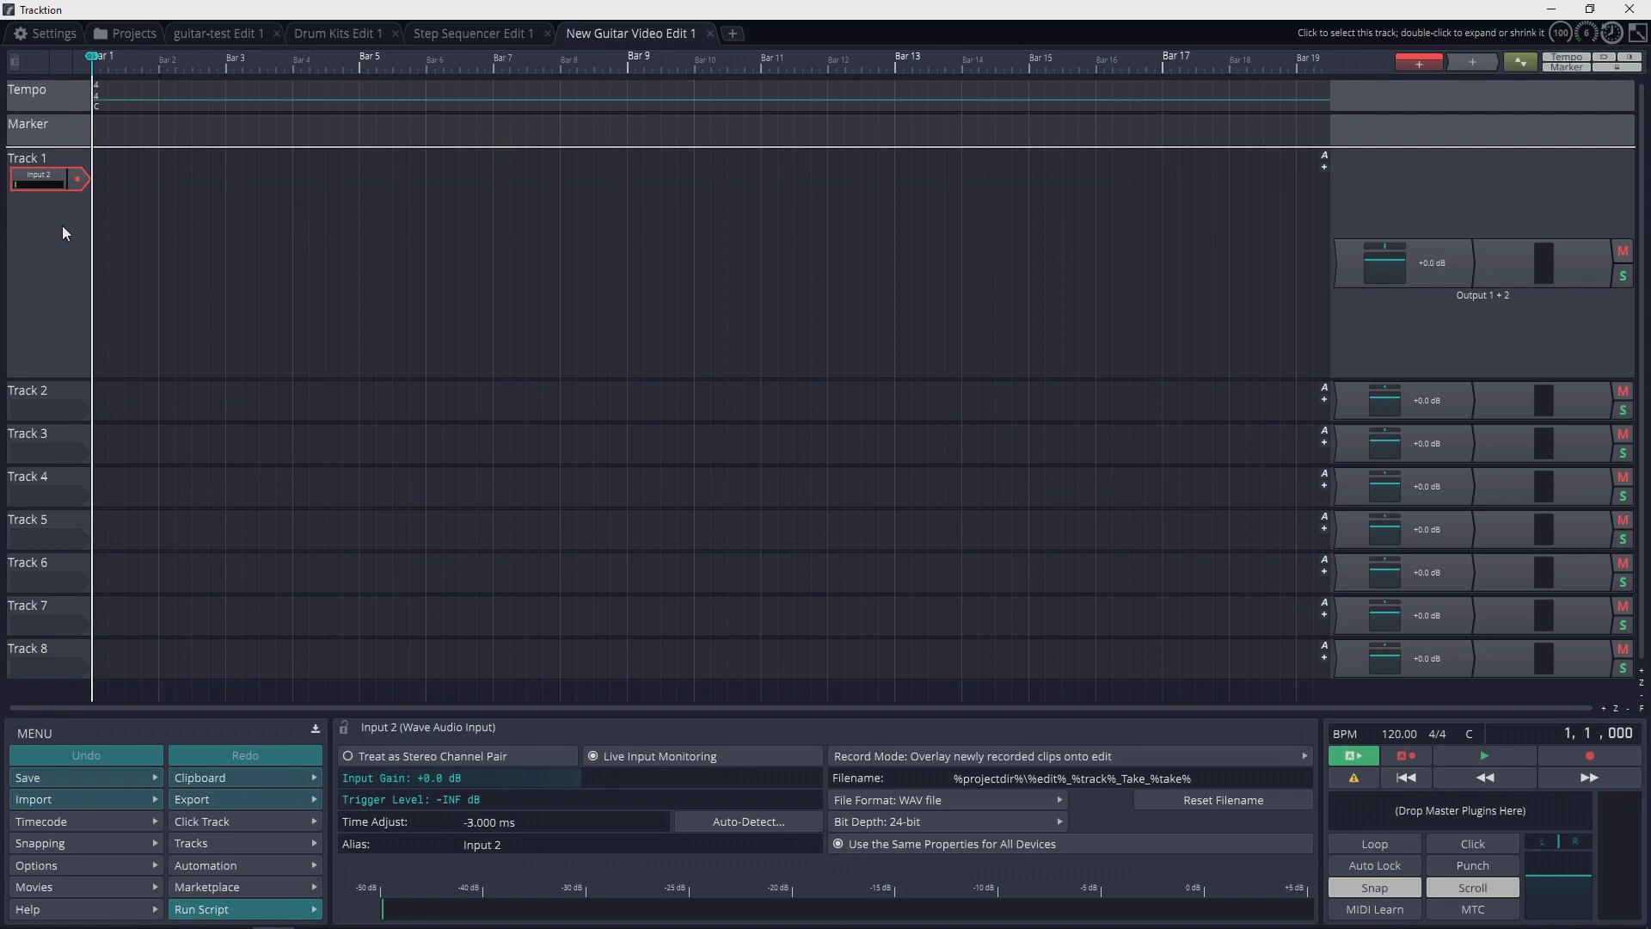
pyautogui.click(78, 181)
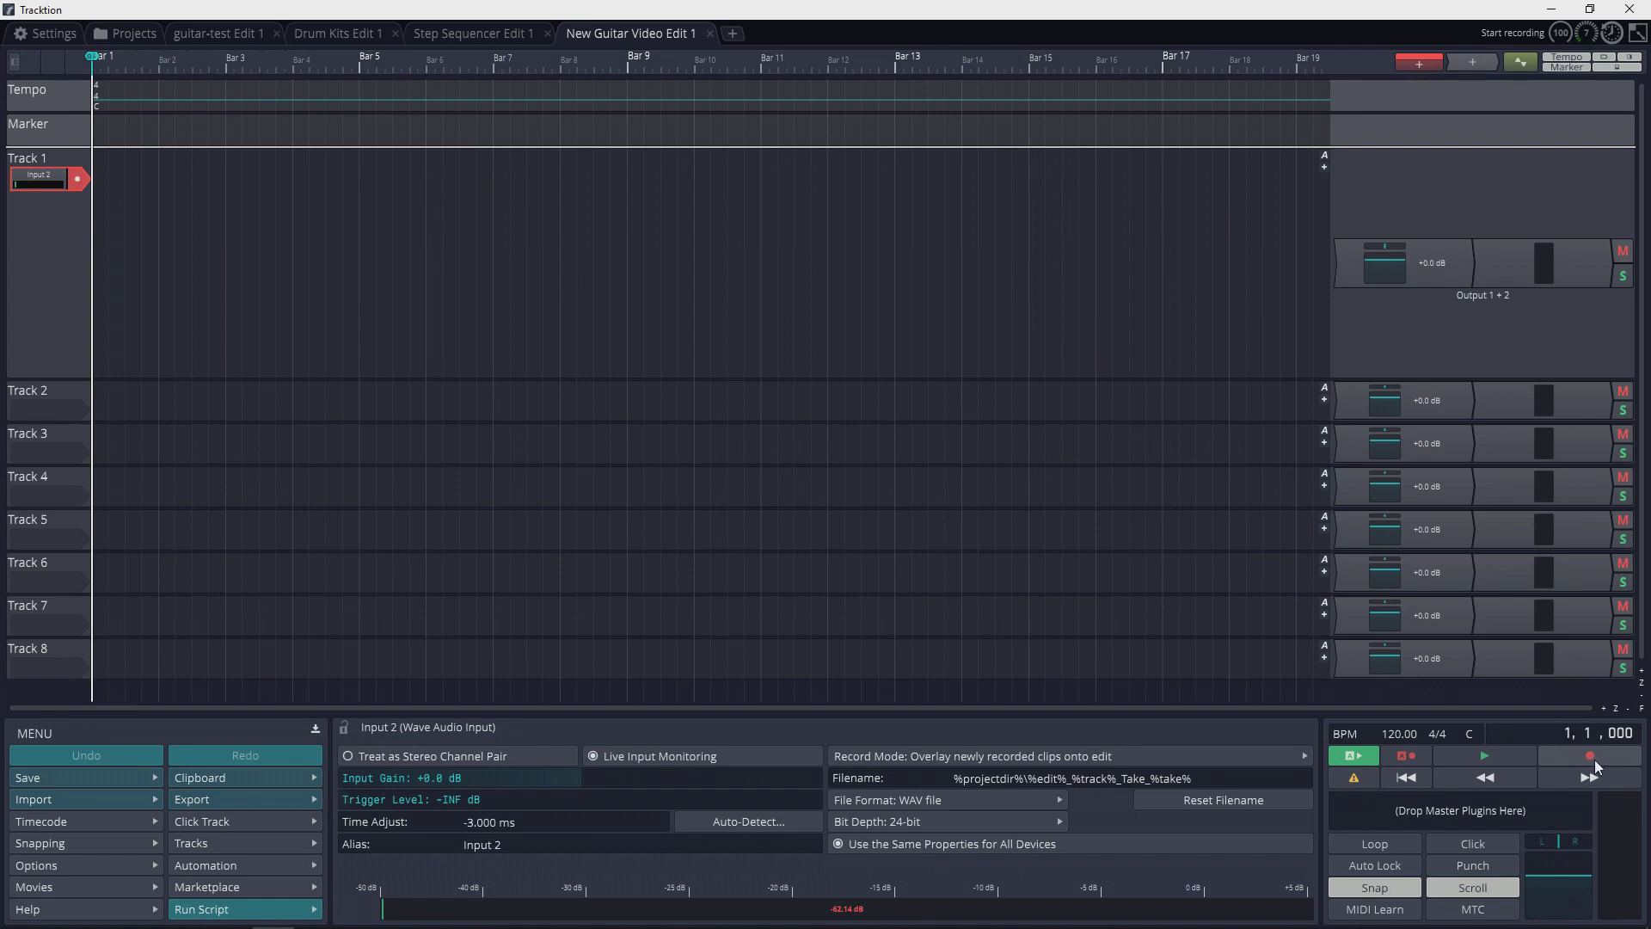
pyautogui.click(1595, 762)
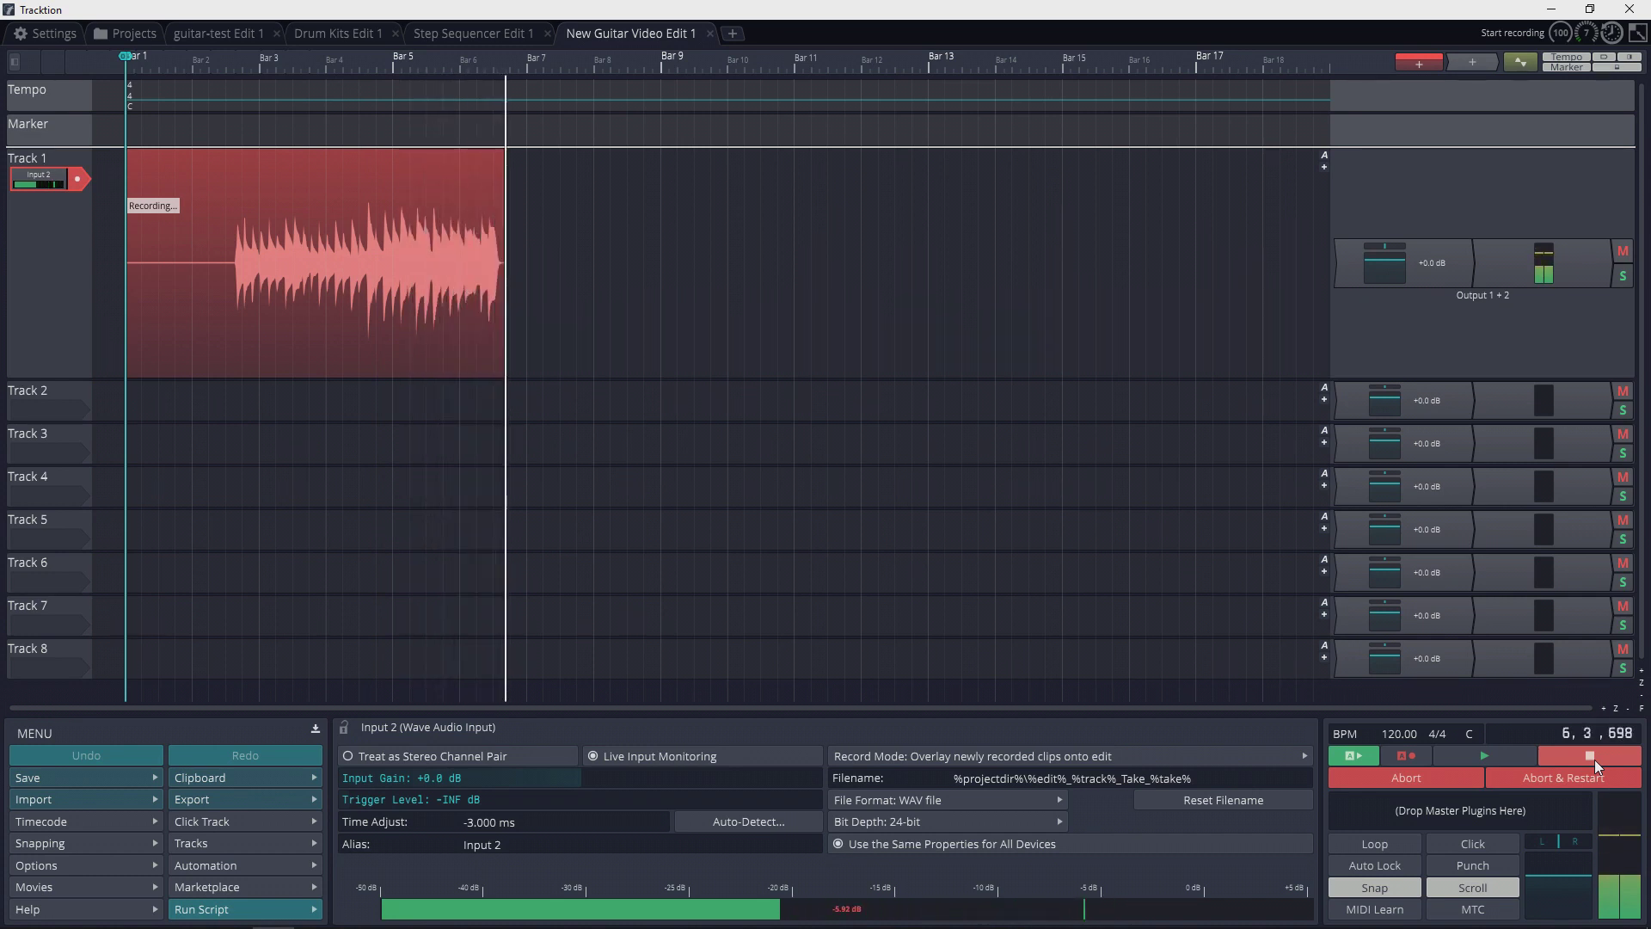
# Stop the guitar recording, enlarge Track 2, and move the recorded clip back to bar 1.
pyautogui.click(1595, 760)
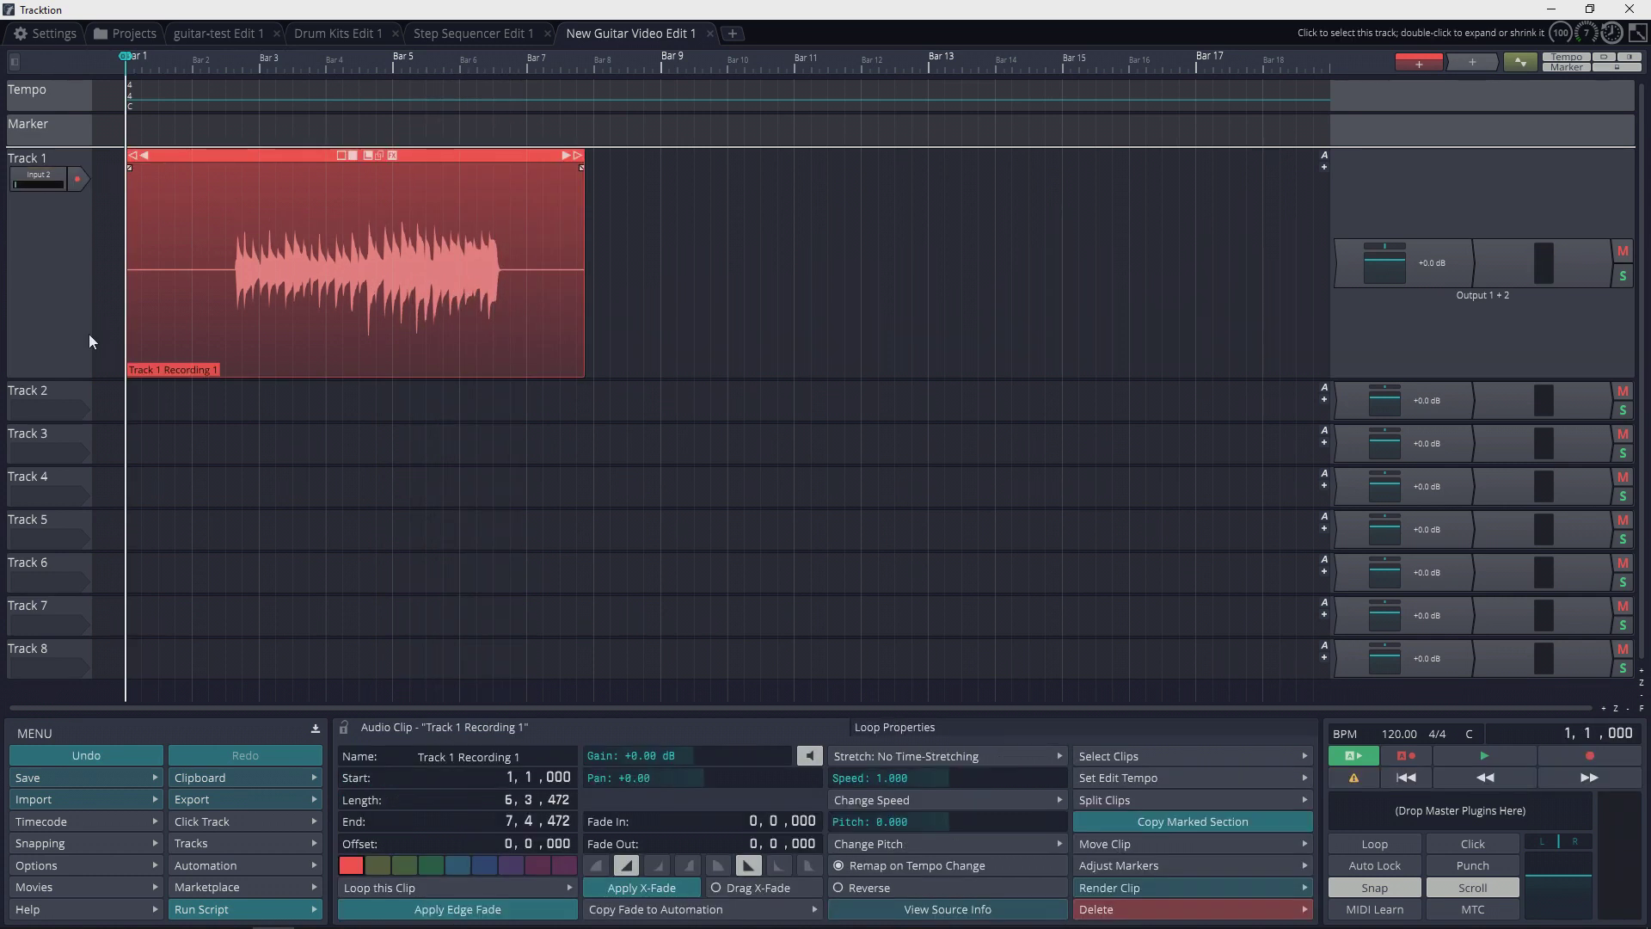
pyautogui.click(43, 391)
pyautogui.doubleClick(37, 403)
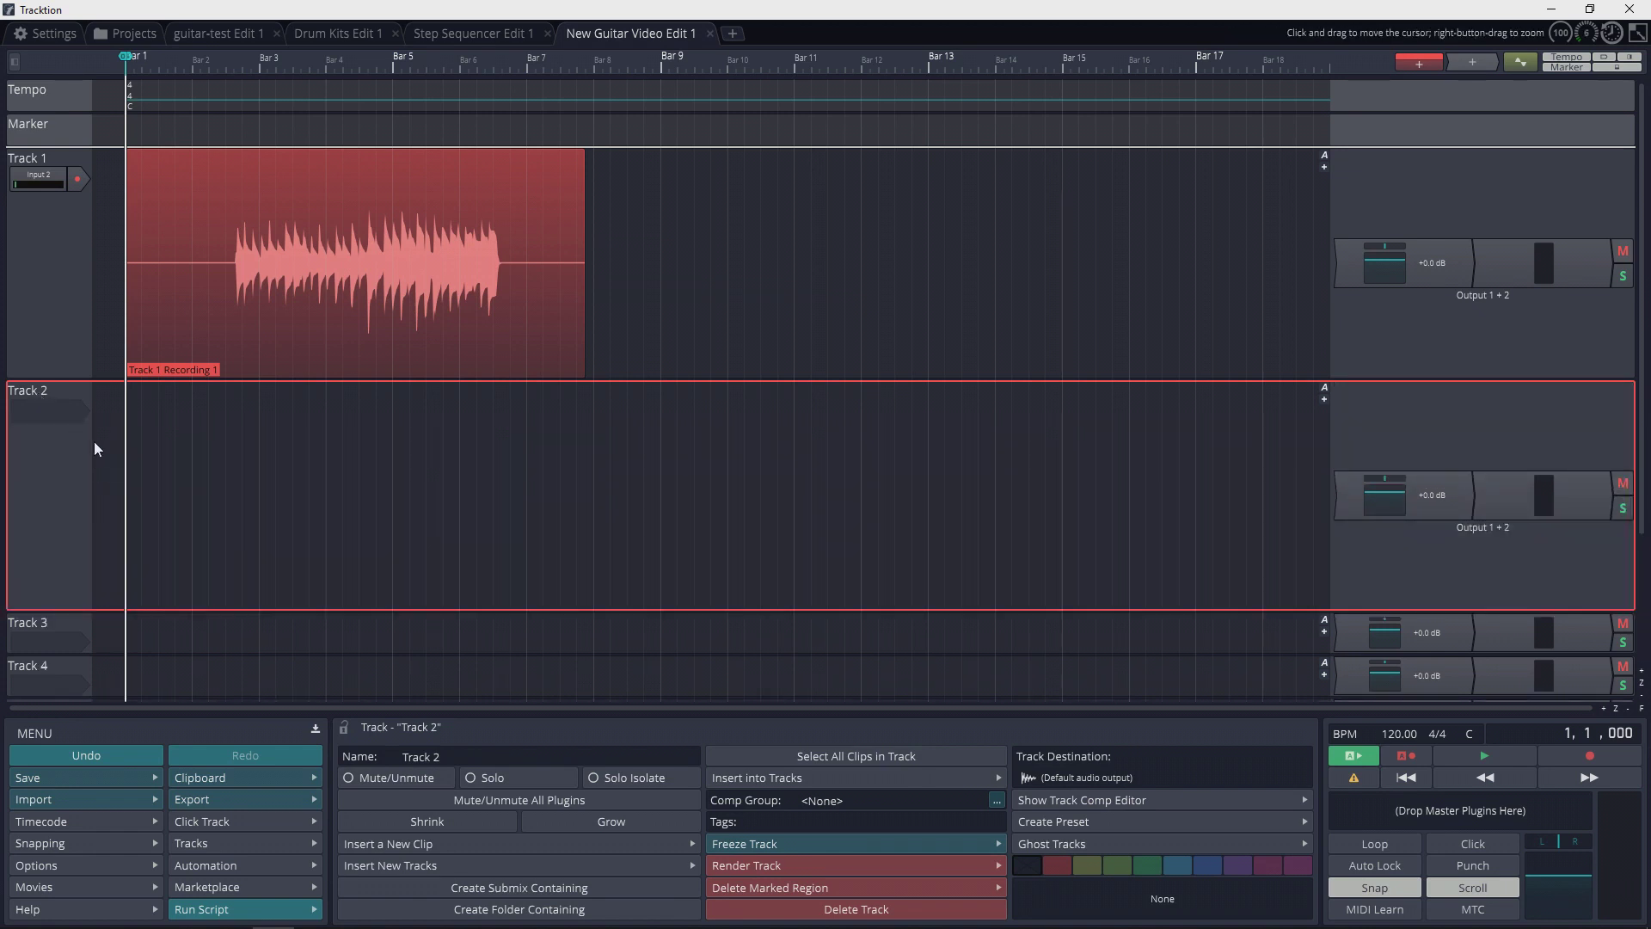
pyautogui.moveTo(248, 158); pyautogui.dragTo(354, 373)
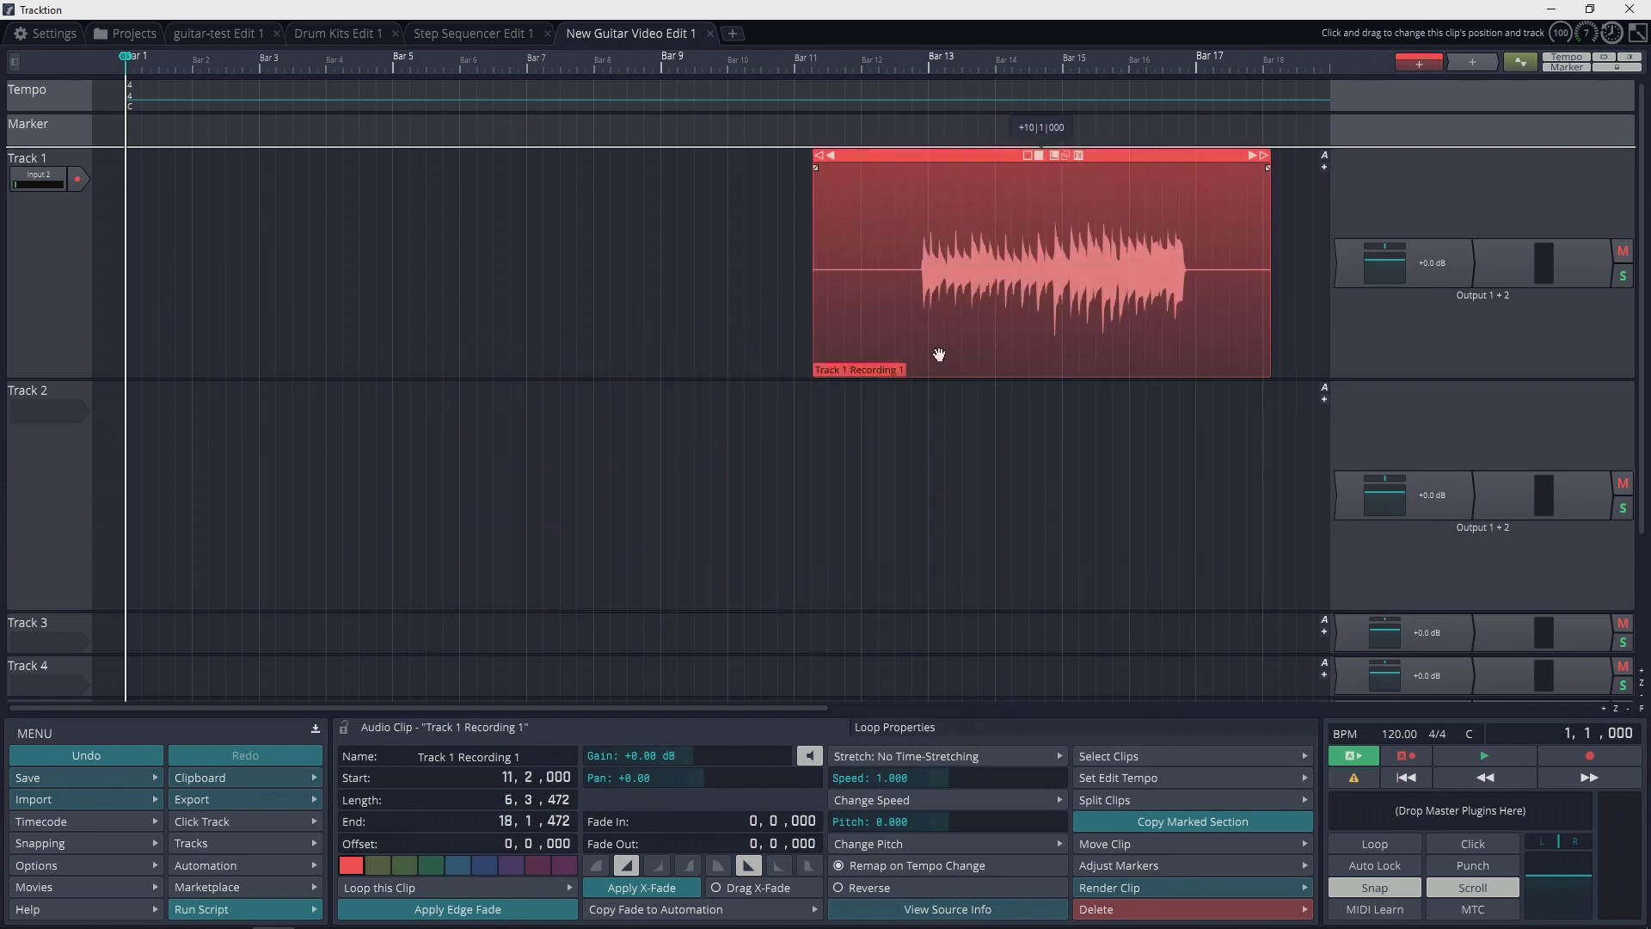
pyautogui.moveTo(354, 371); pyautogui.dragTo(116, 303)
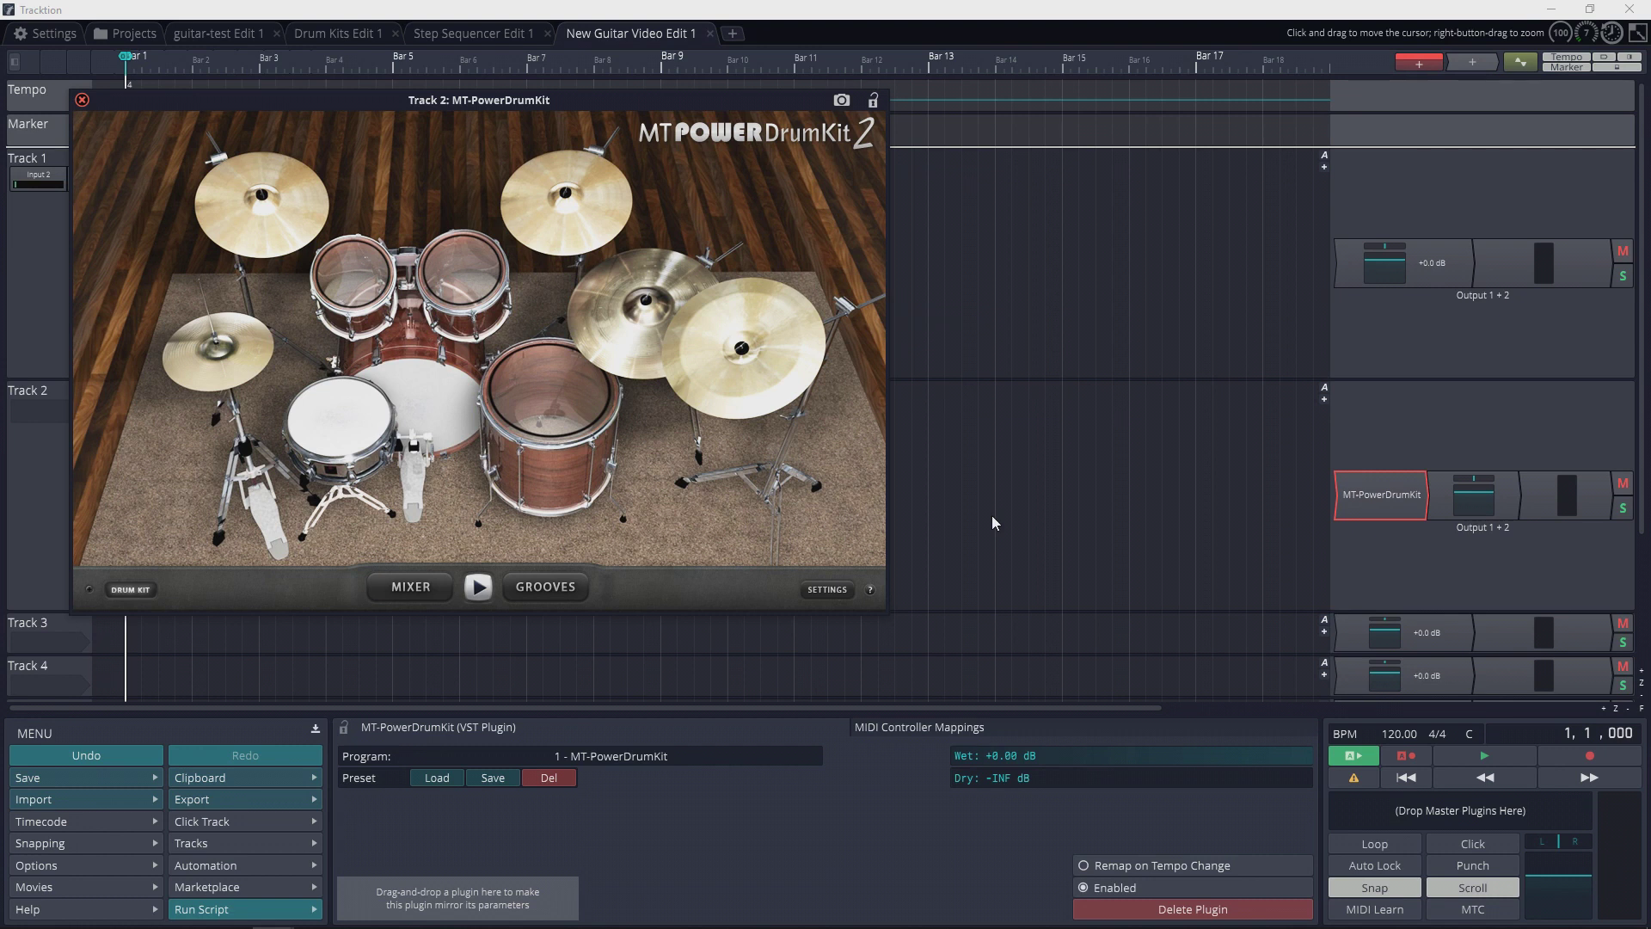
# Preview MT-PowerDrumKit's 'Groove 02 - 8th Closed Hi-Hat' and drag it onto Track 2.
pyautogui.click(541, 595)
pyautogui.click(165, 246)
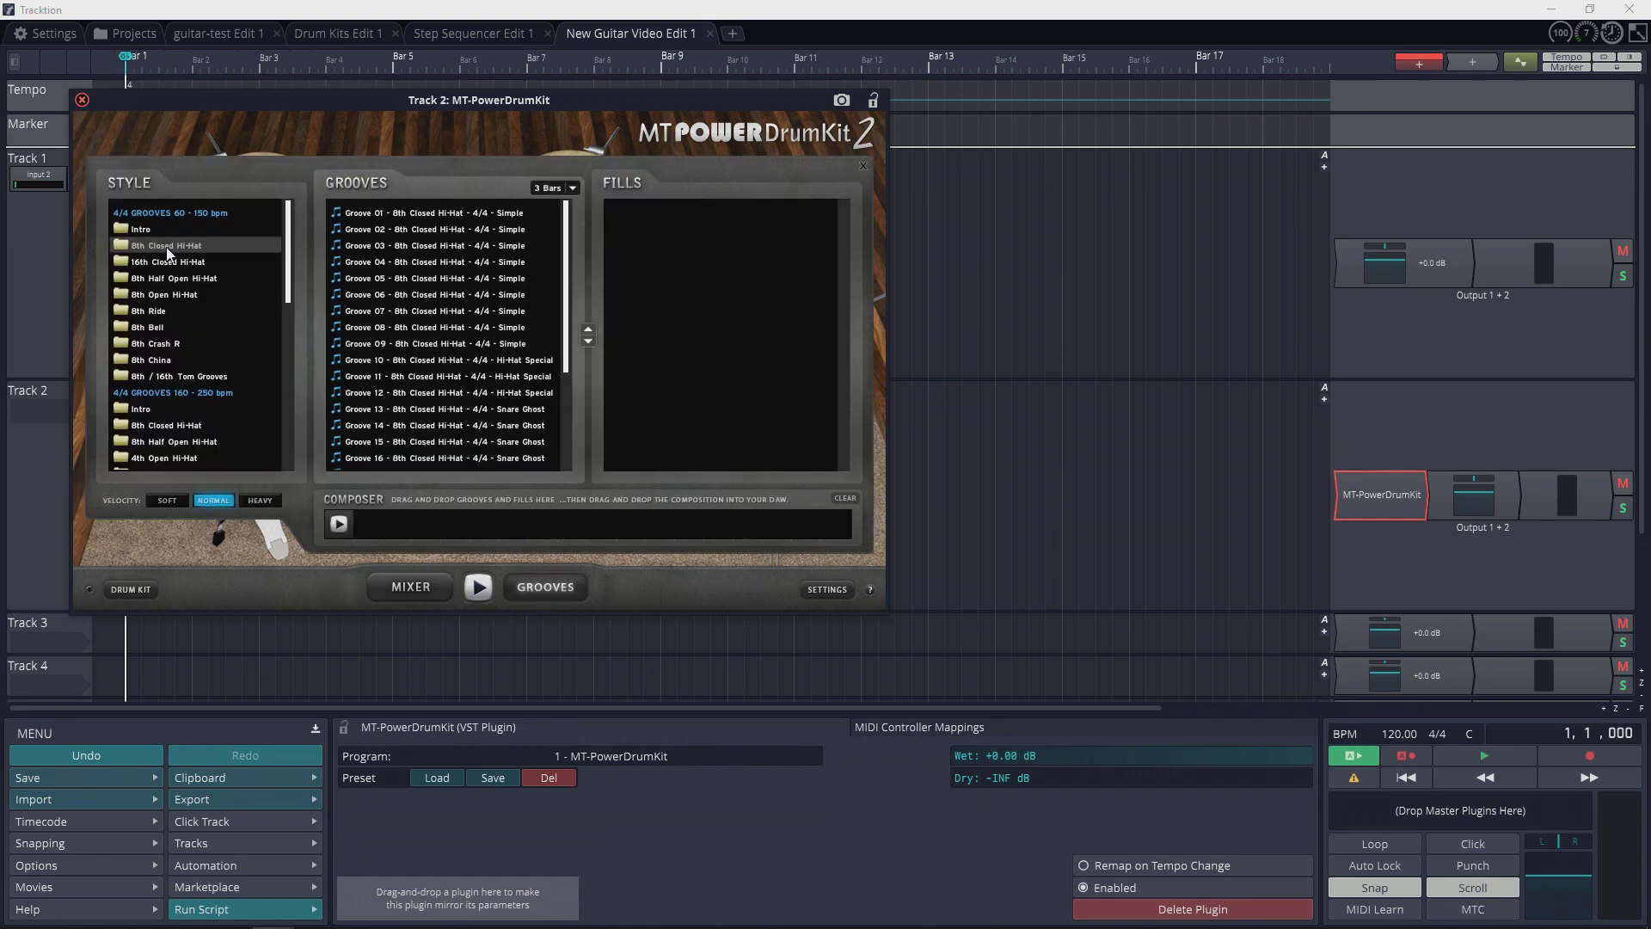
pyautogui.click(433, 230)
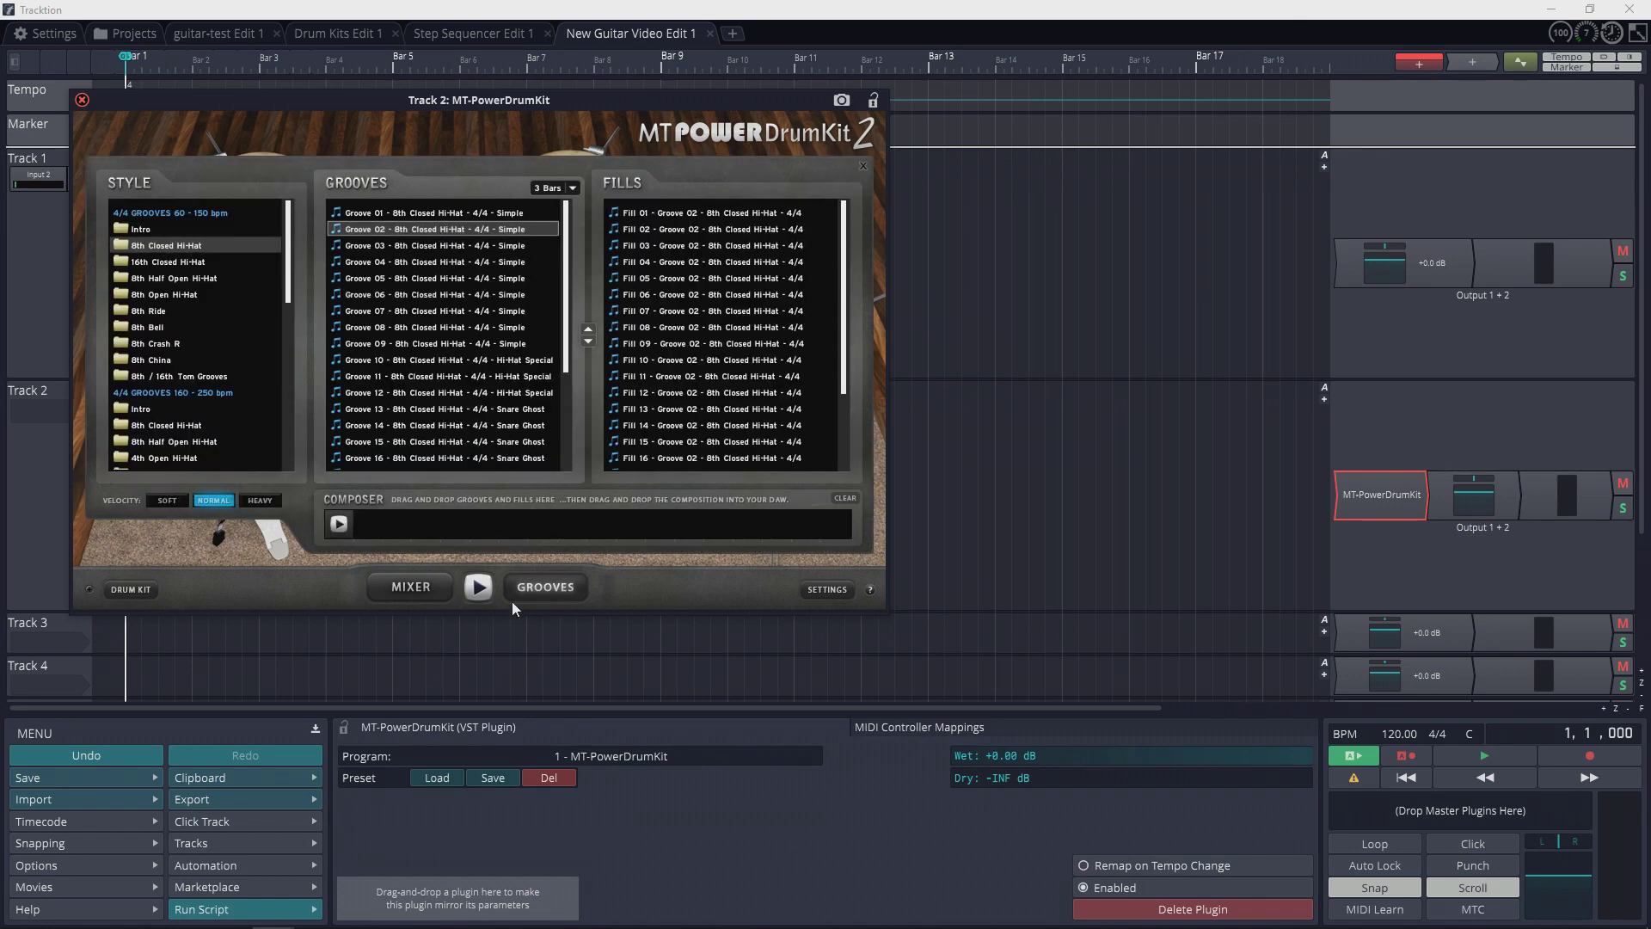
pyautogui.click(477, 586)
pyautogui.moveTo(420, 237); pyautogui.dragTo(1021, 484)
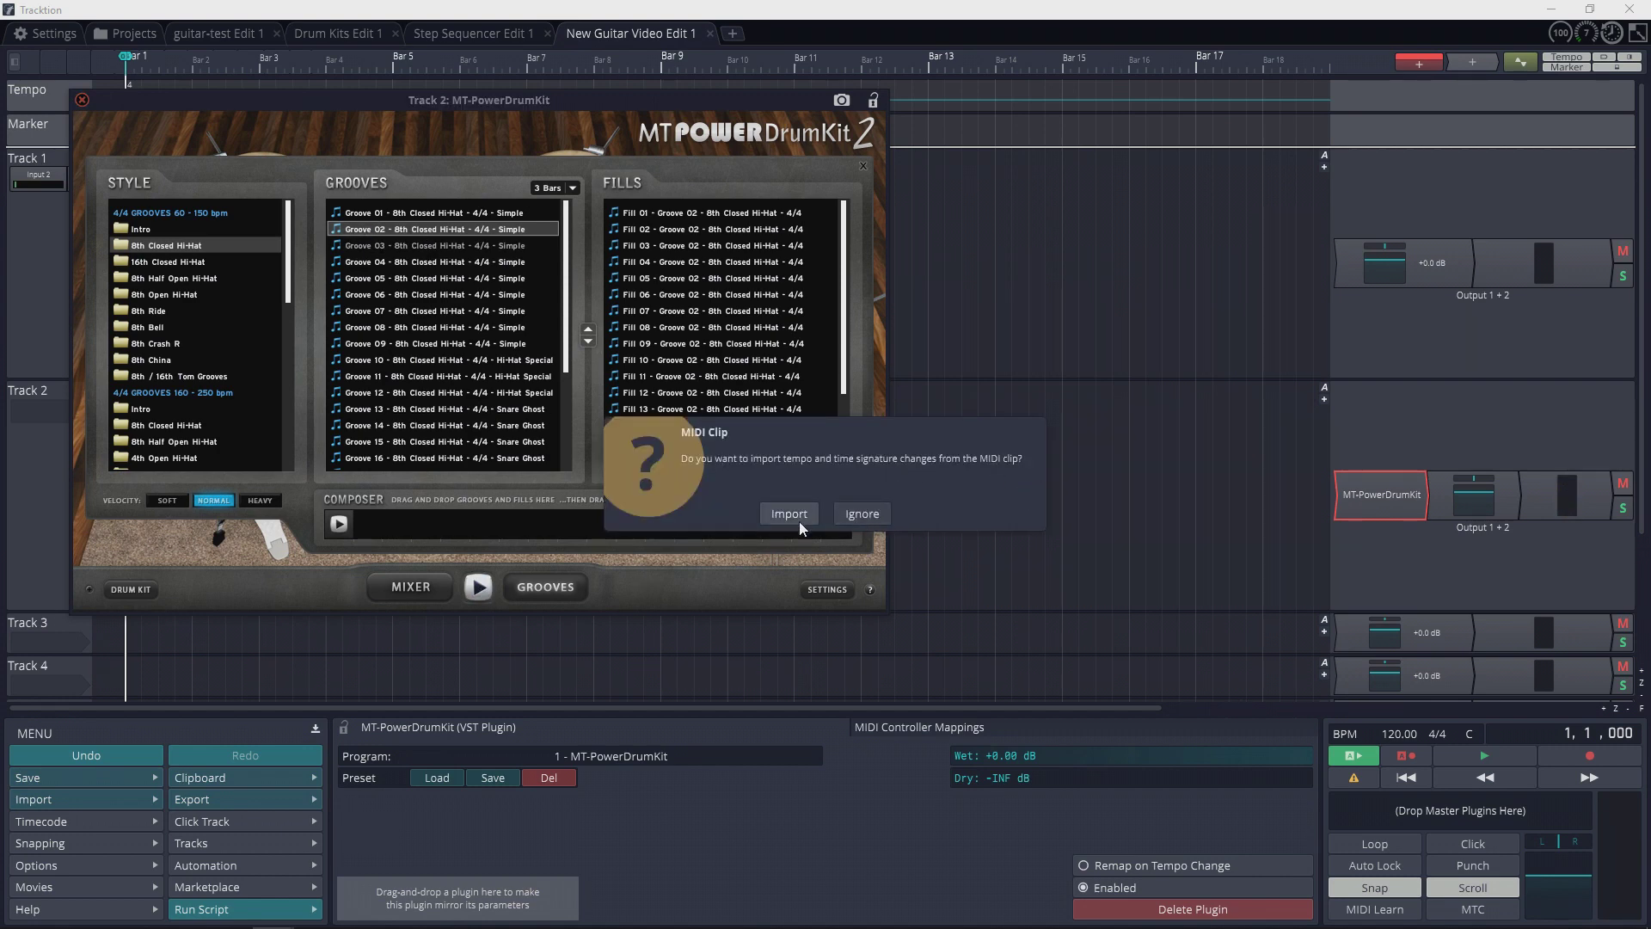
# Import the Groove 02 clip at bar 1, reset the playhead, and show Track 1's volume plugin options.
pyautogui.click(791, 515)
pyautogui.moveTo(1050, 389); pyautogui.dragTo(146, 408)
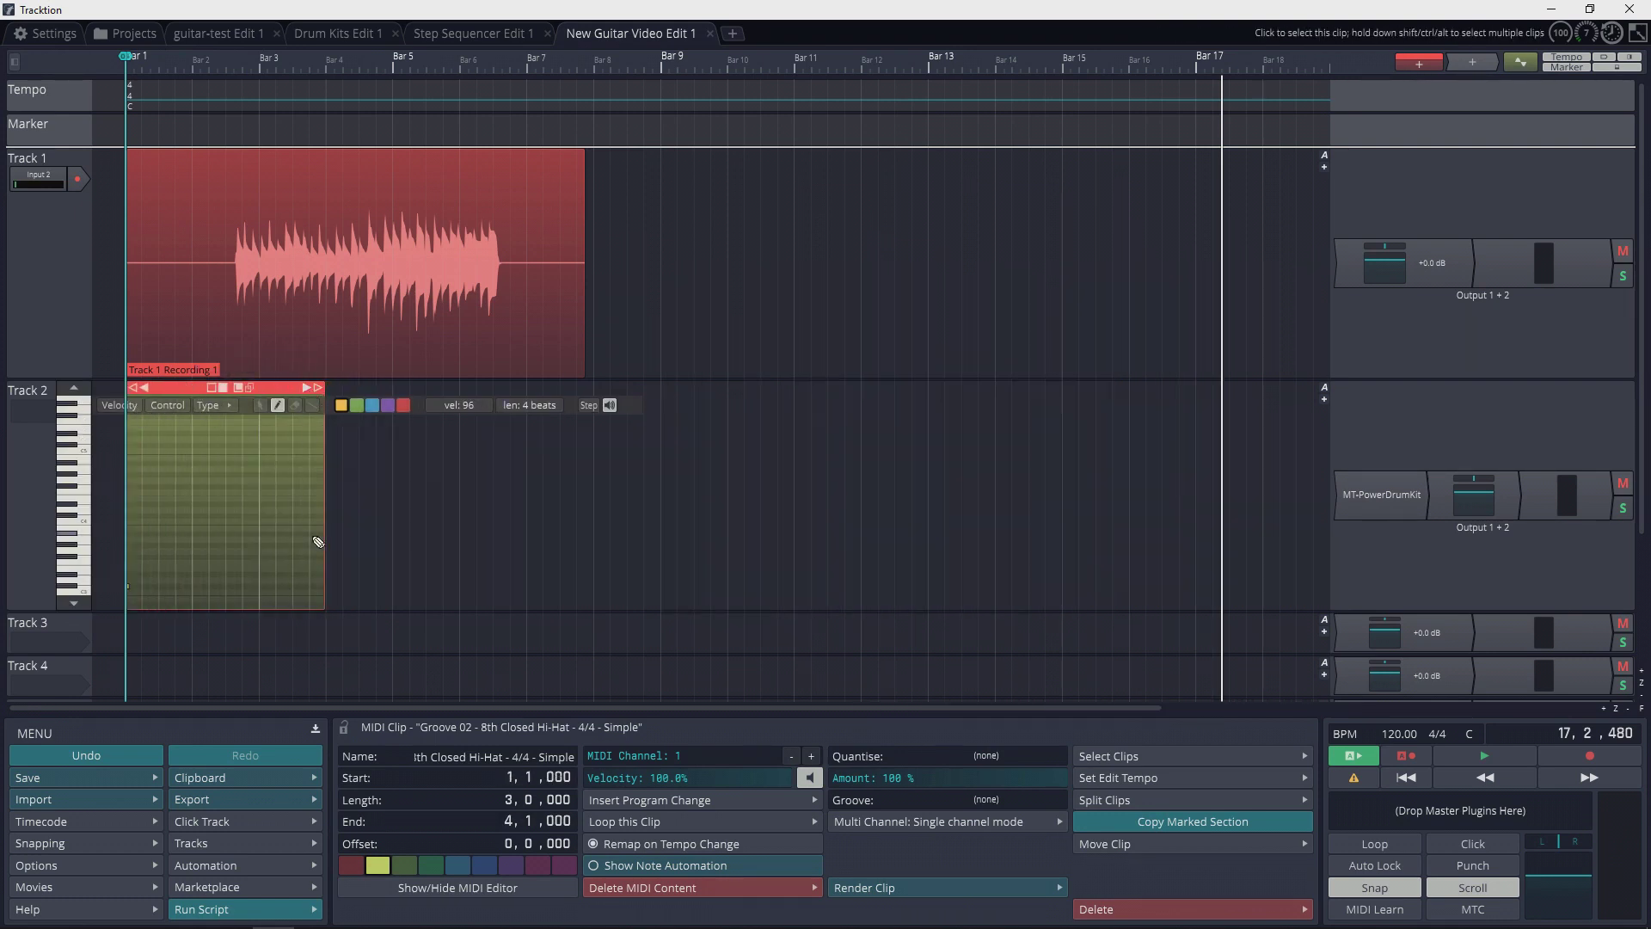
pyautogui.scroll(-2, 142, 584)
pyautogui.scroll(-2, 142, 585)
pyautogui.press('Home')
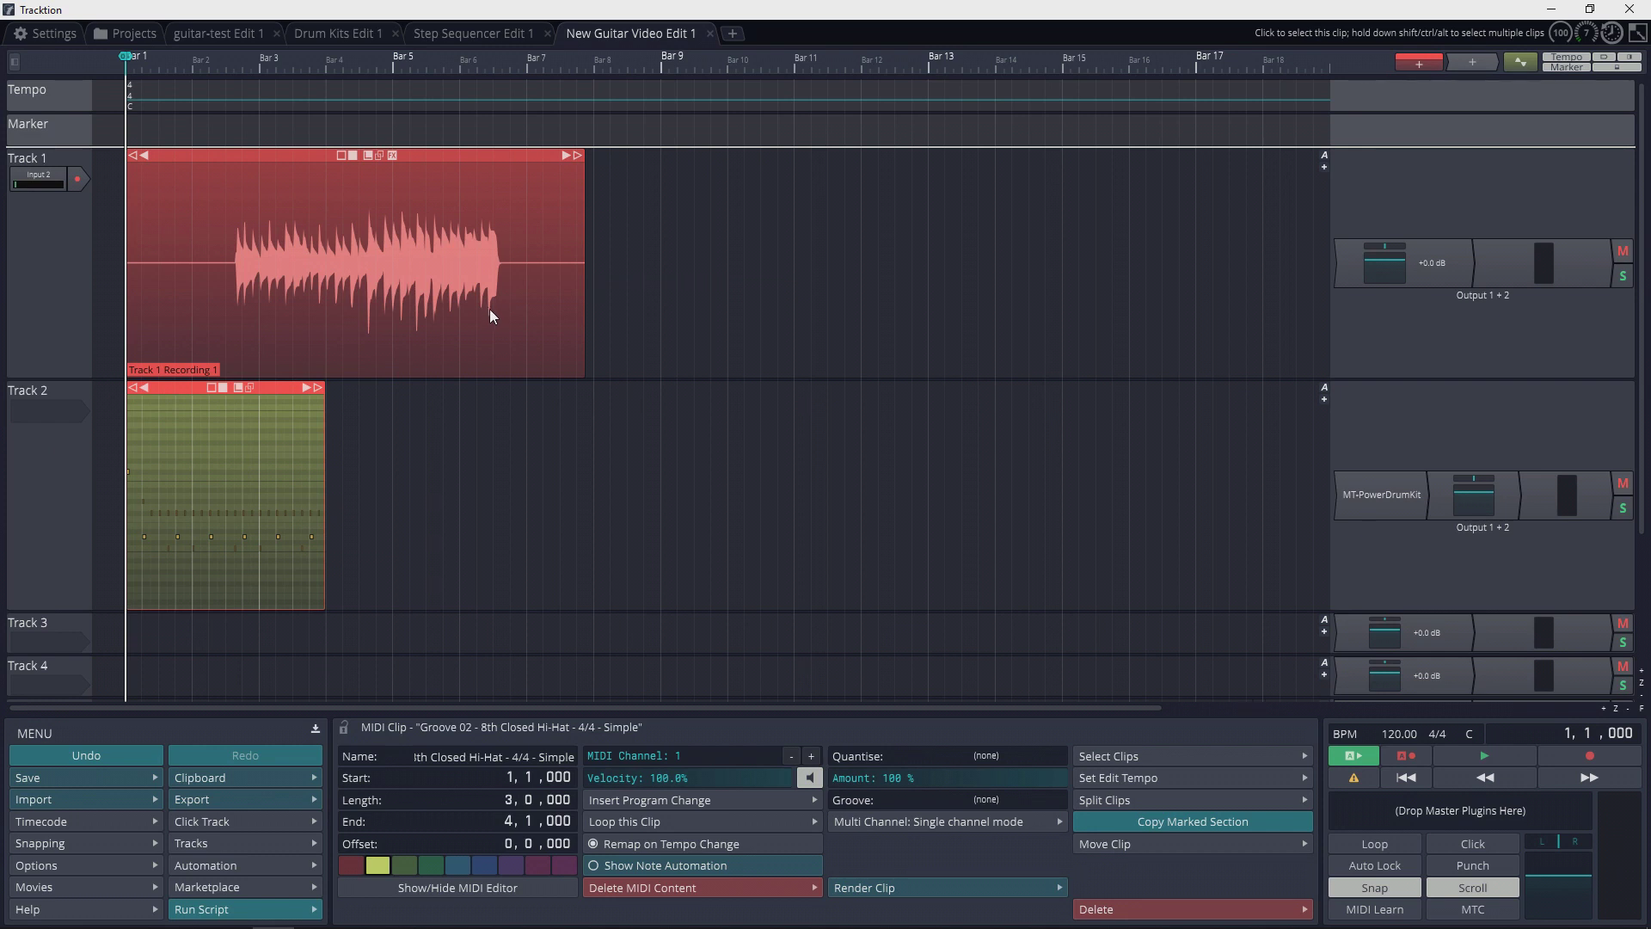
pyautogui.rightClick(1349, 276)
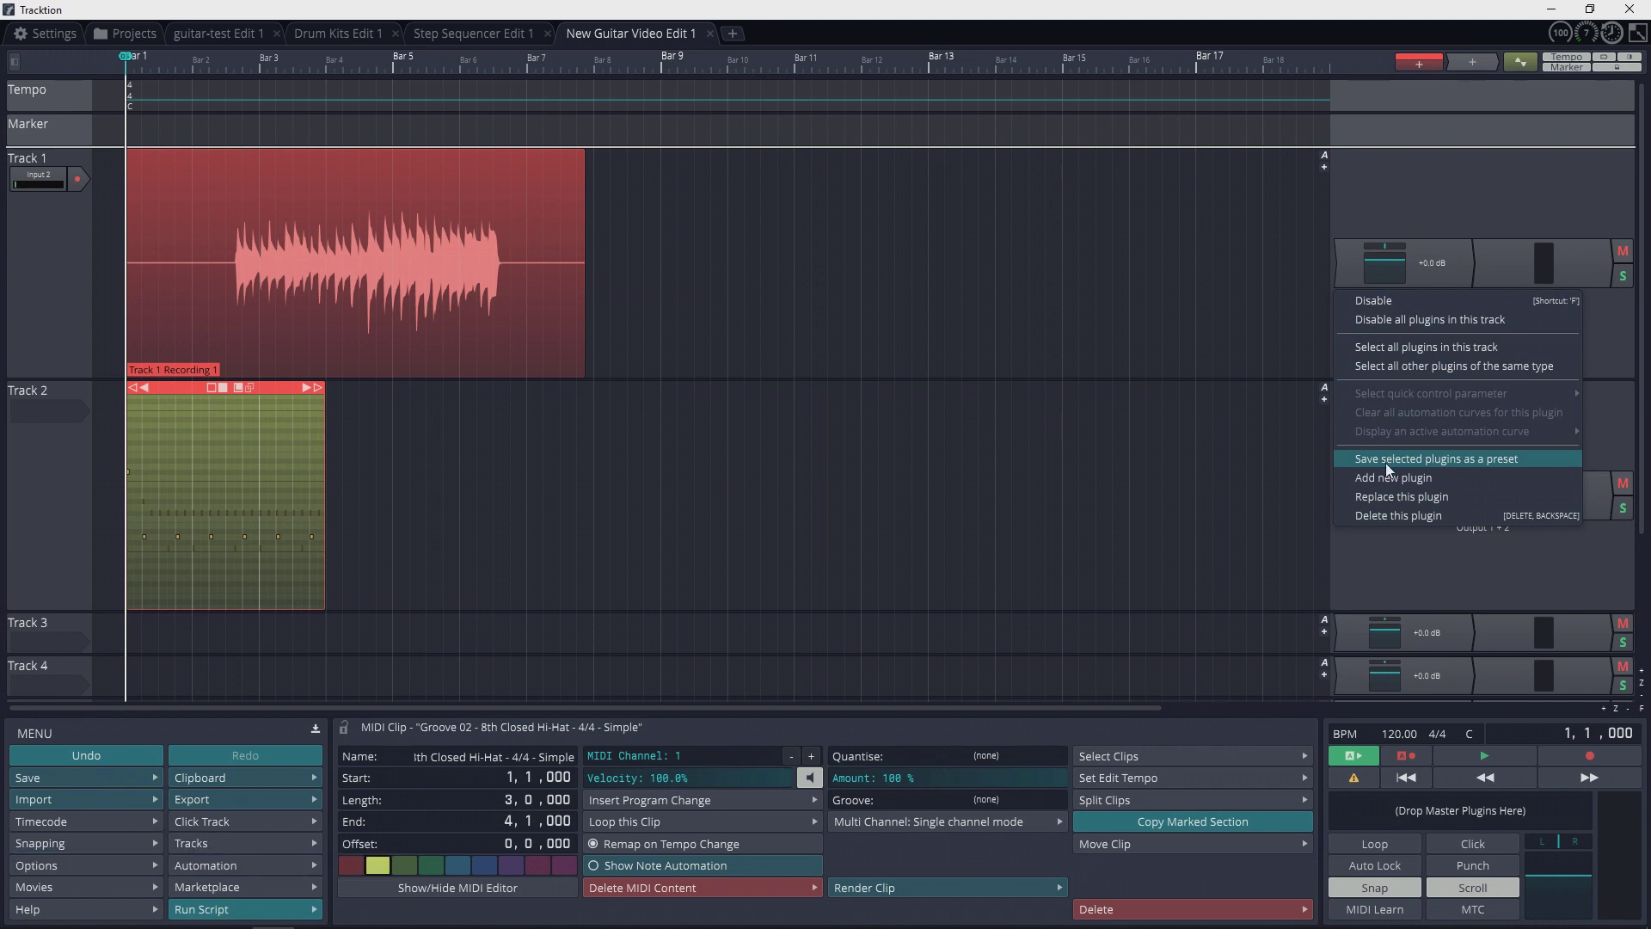
# Add AmpliTube 4 to Track 1, then record an armed guitar take starting near bar 9.
pyautogui.click(1402, 486)
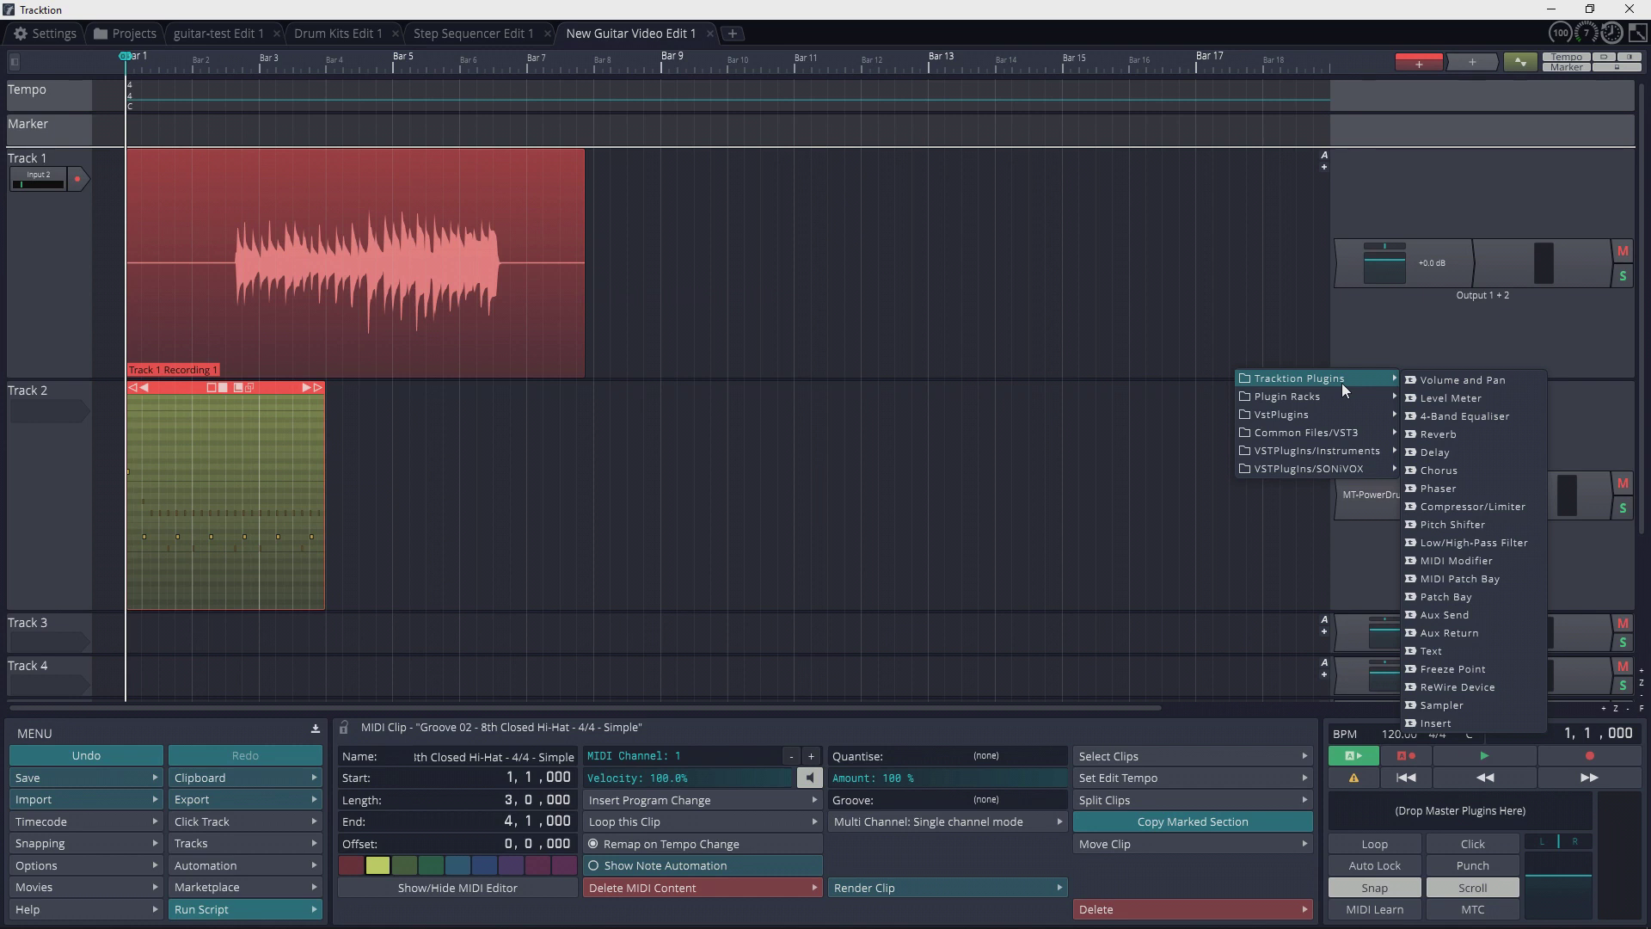
pyautogui.moveTo(1306, 432)
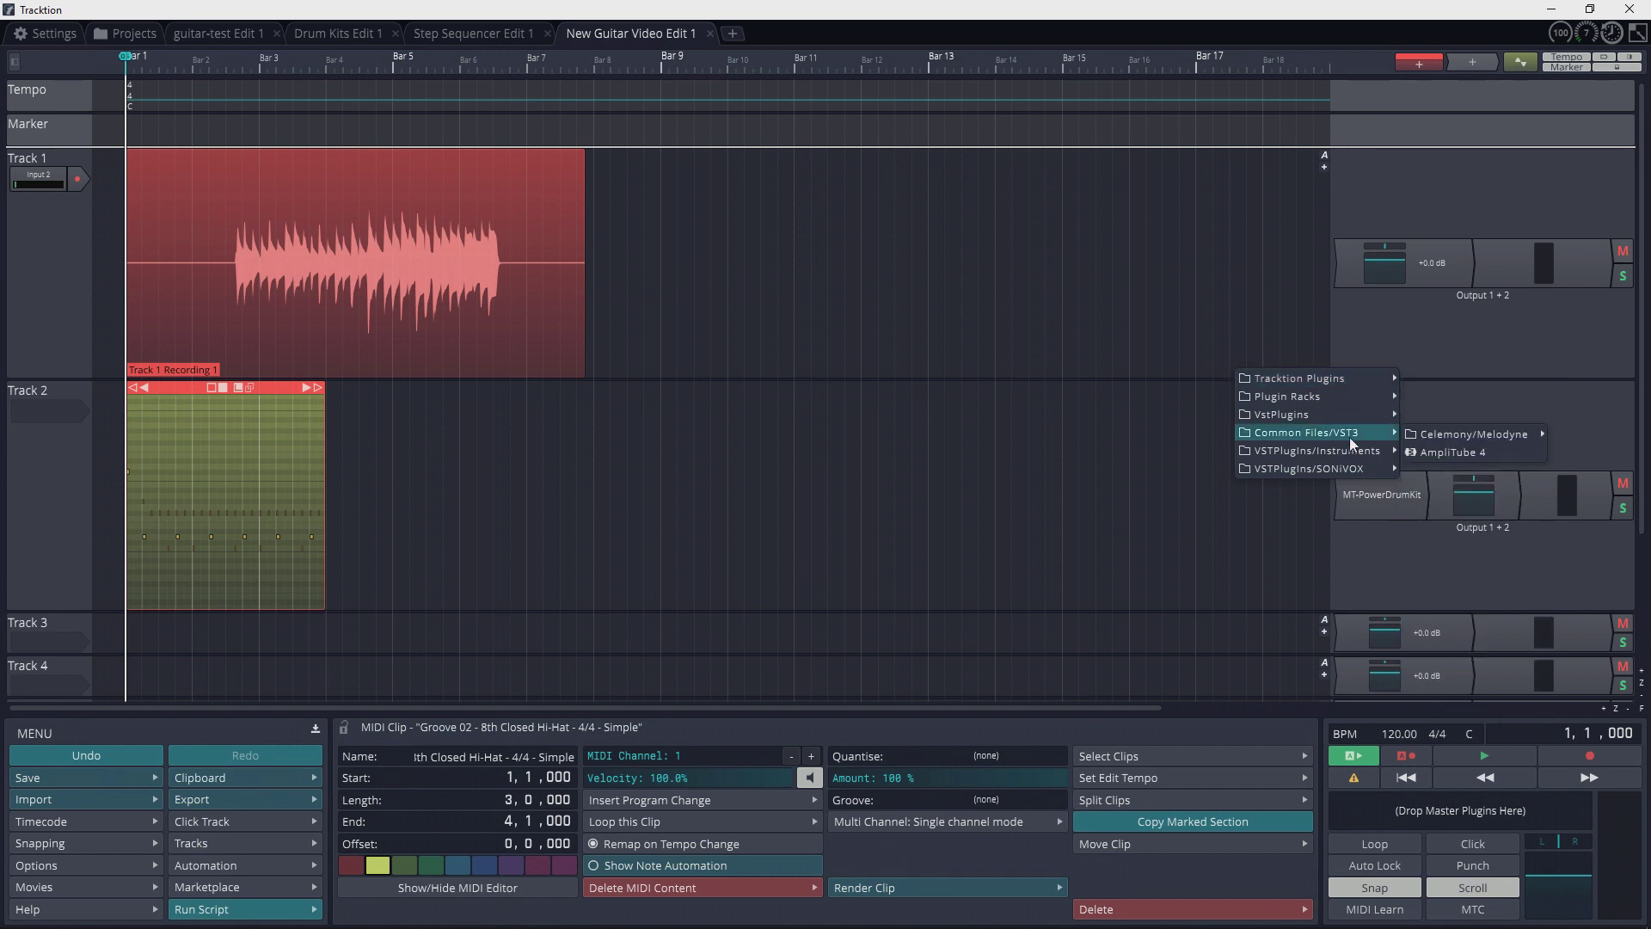
pyautogui.click(1438, 455)
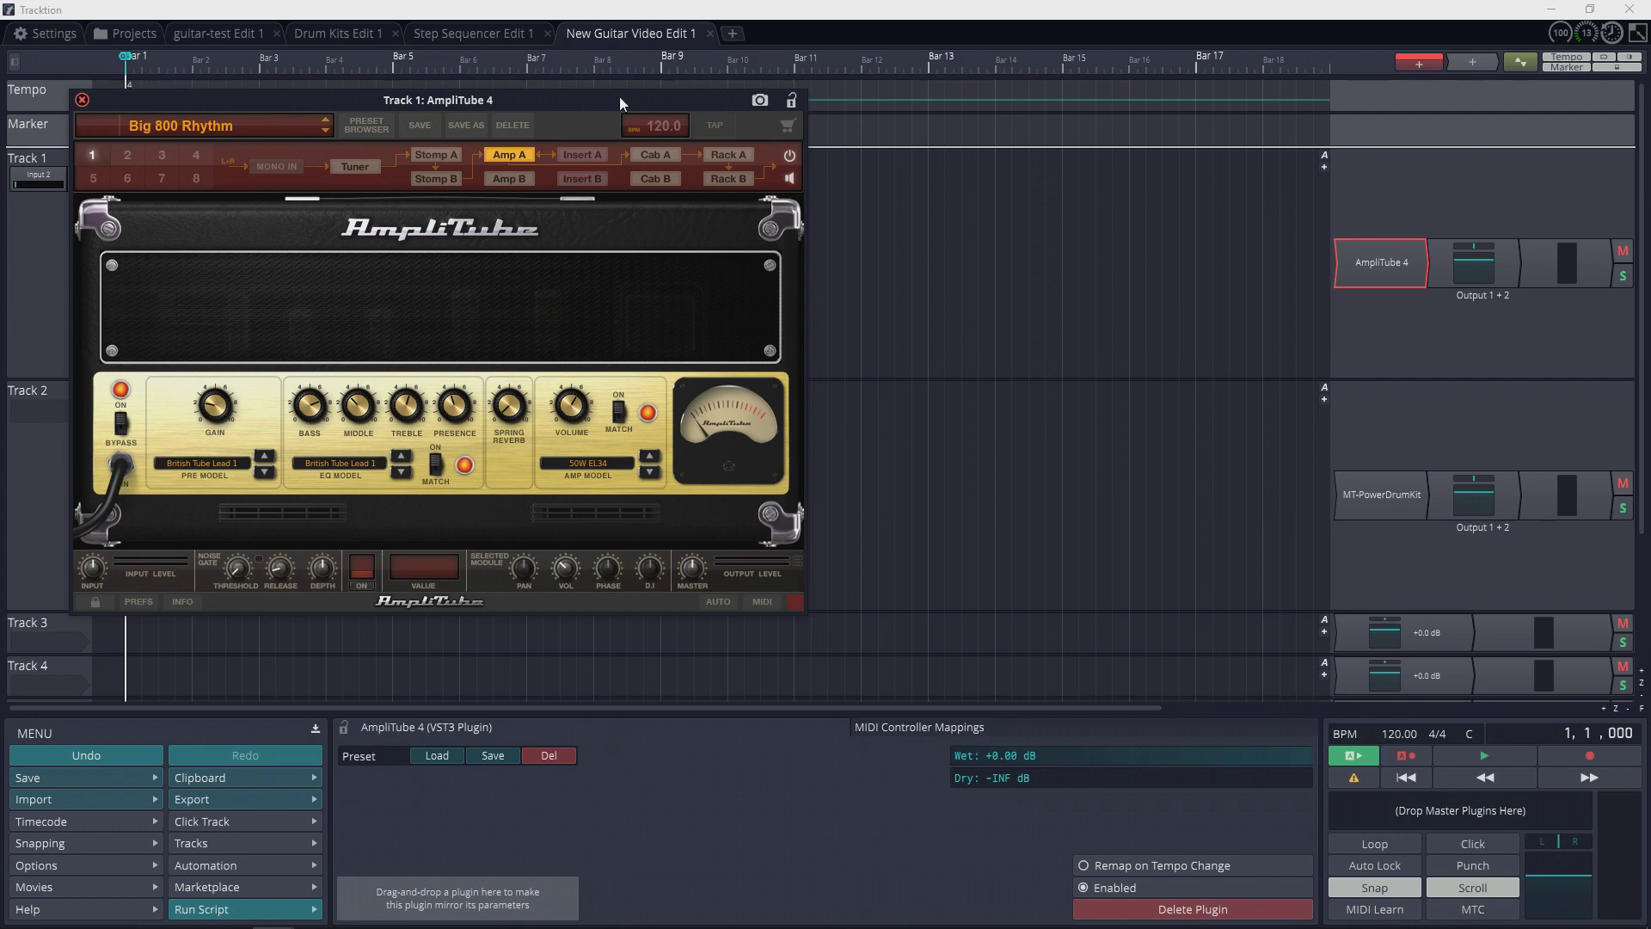
pyautogui.moveTo(619, 97); pyautogui.dragTo(764, 434)
pyautogui.click(699, 223)
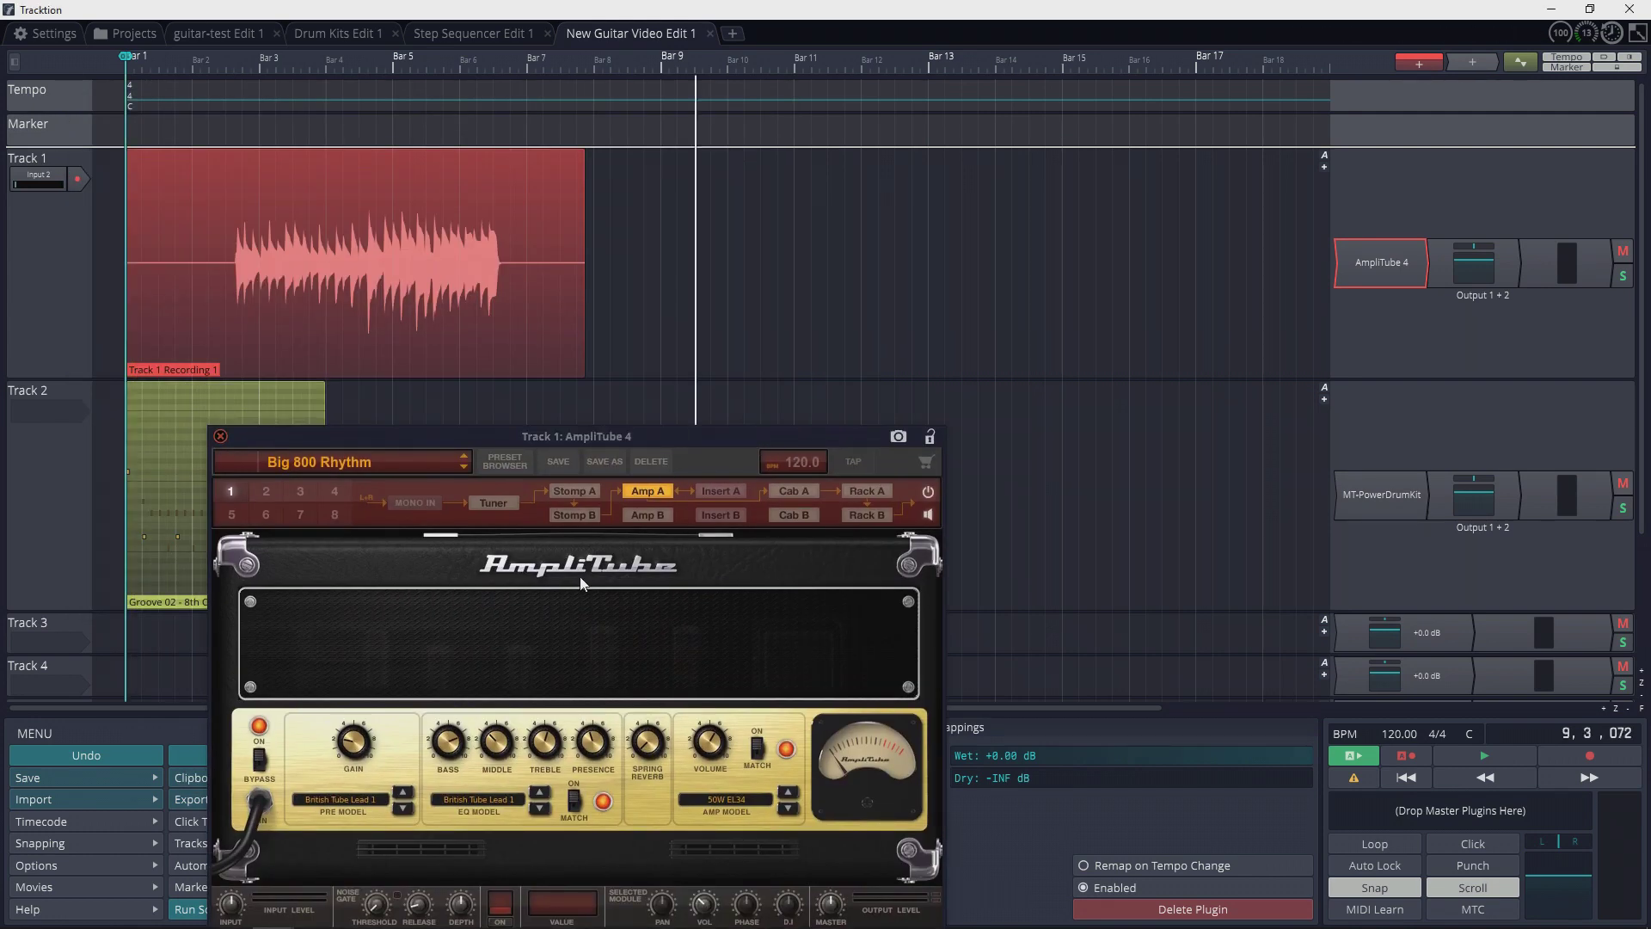
pyautogui.click(78, 178)
pyautogui.click(1602, 755)
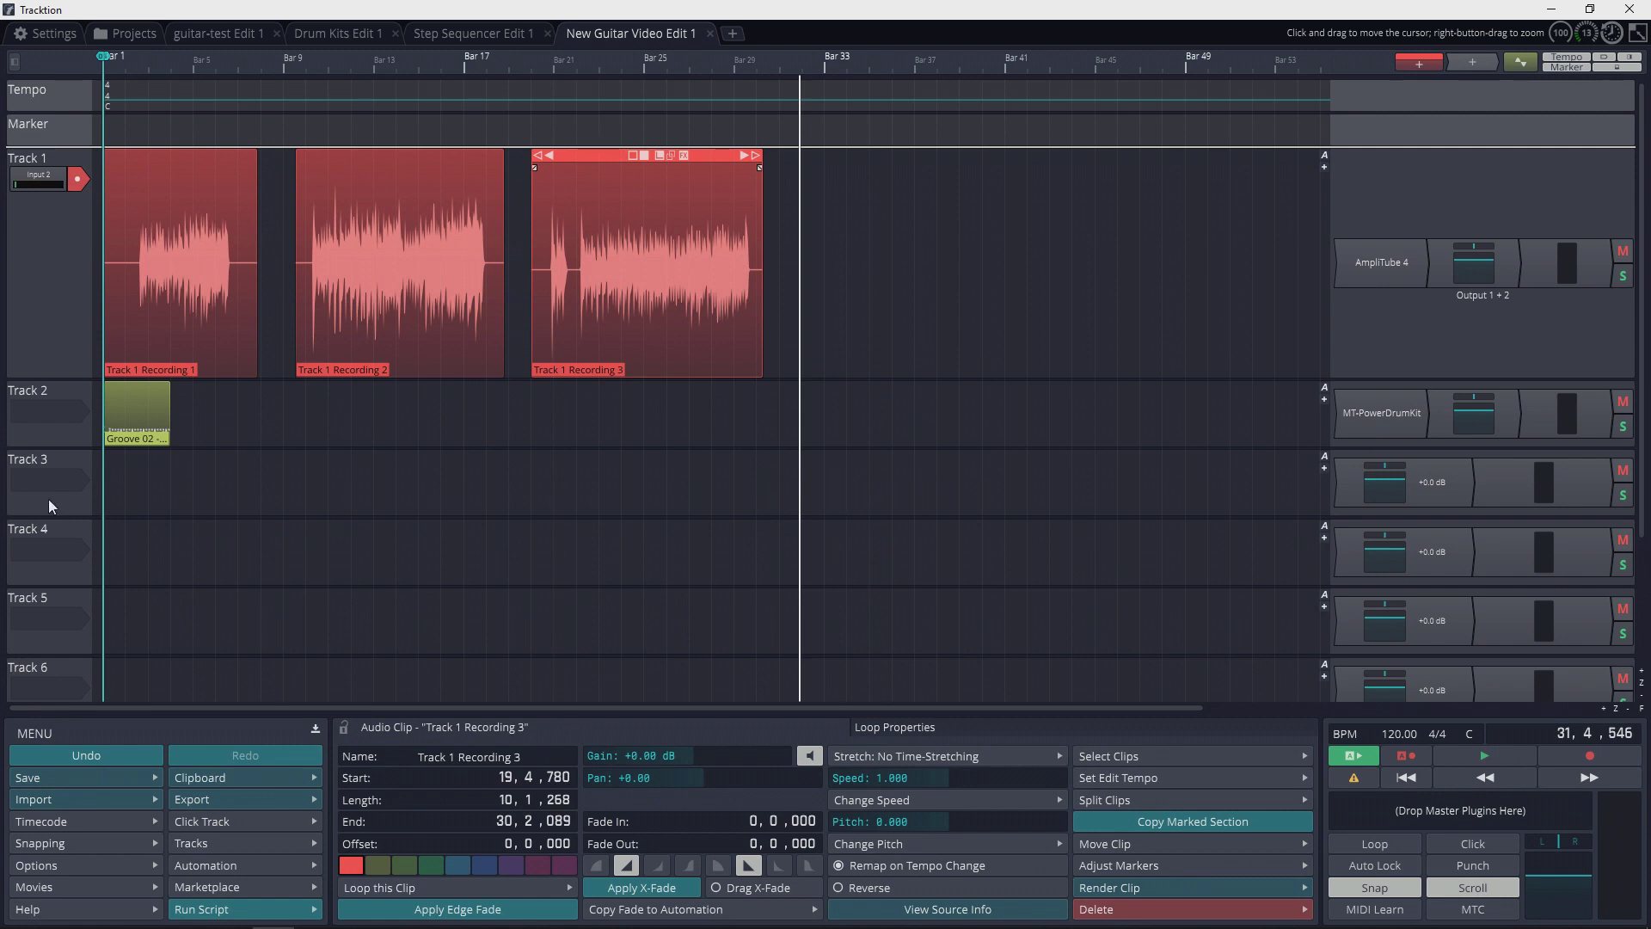
# After the extra guitar takes, select Track 3.
pyautogui.click(79, 454)
# Enlarge Track 3, insert a new MIDI clip on it, and position it at bar 37.
pyautogui.doubleClick(77, 464)
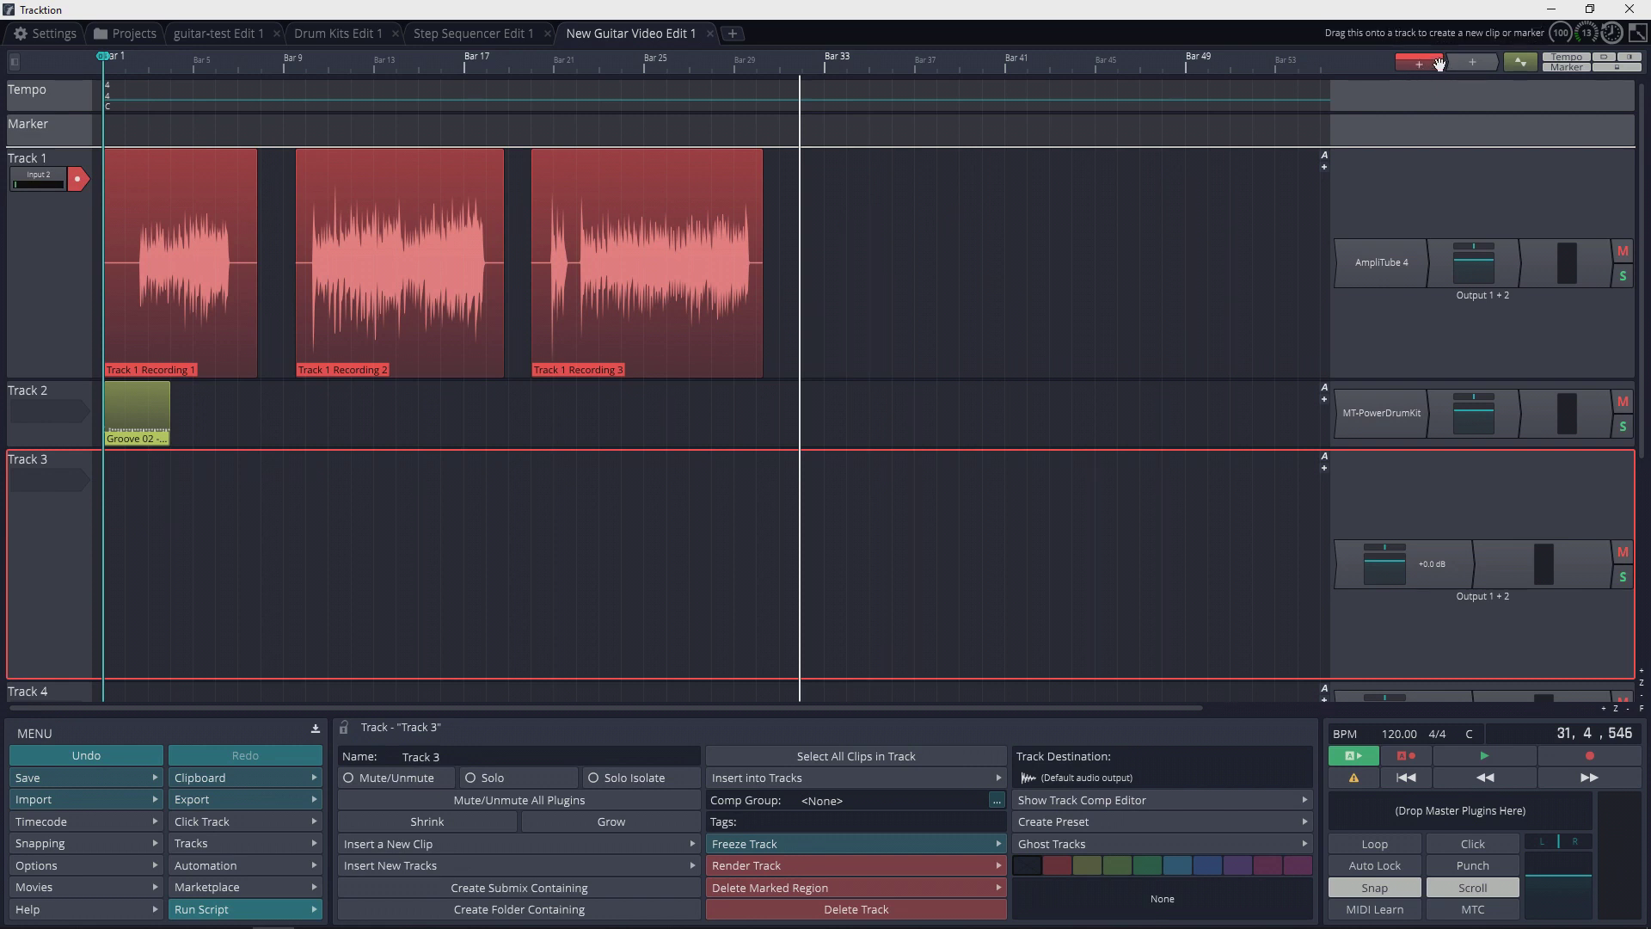
pyautogui.moveTo(1435, 64); pyautogui.dragTo(988, 458)
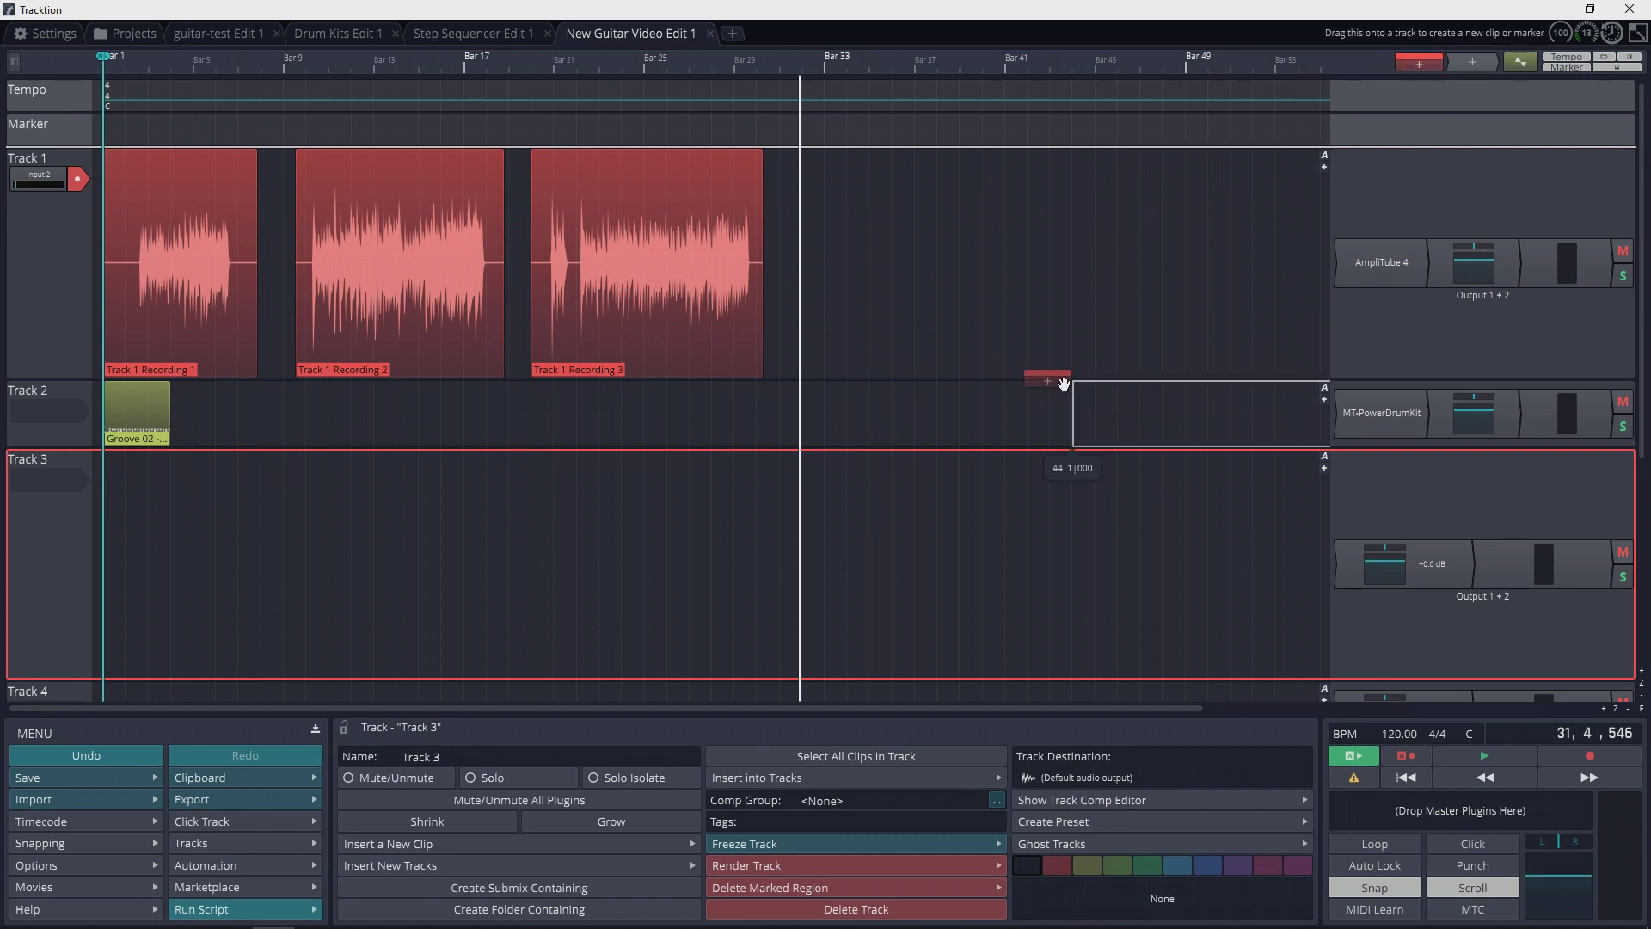
pyautogui.moveTo(989, 457); pyautogui.dragTo(803, 527)
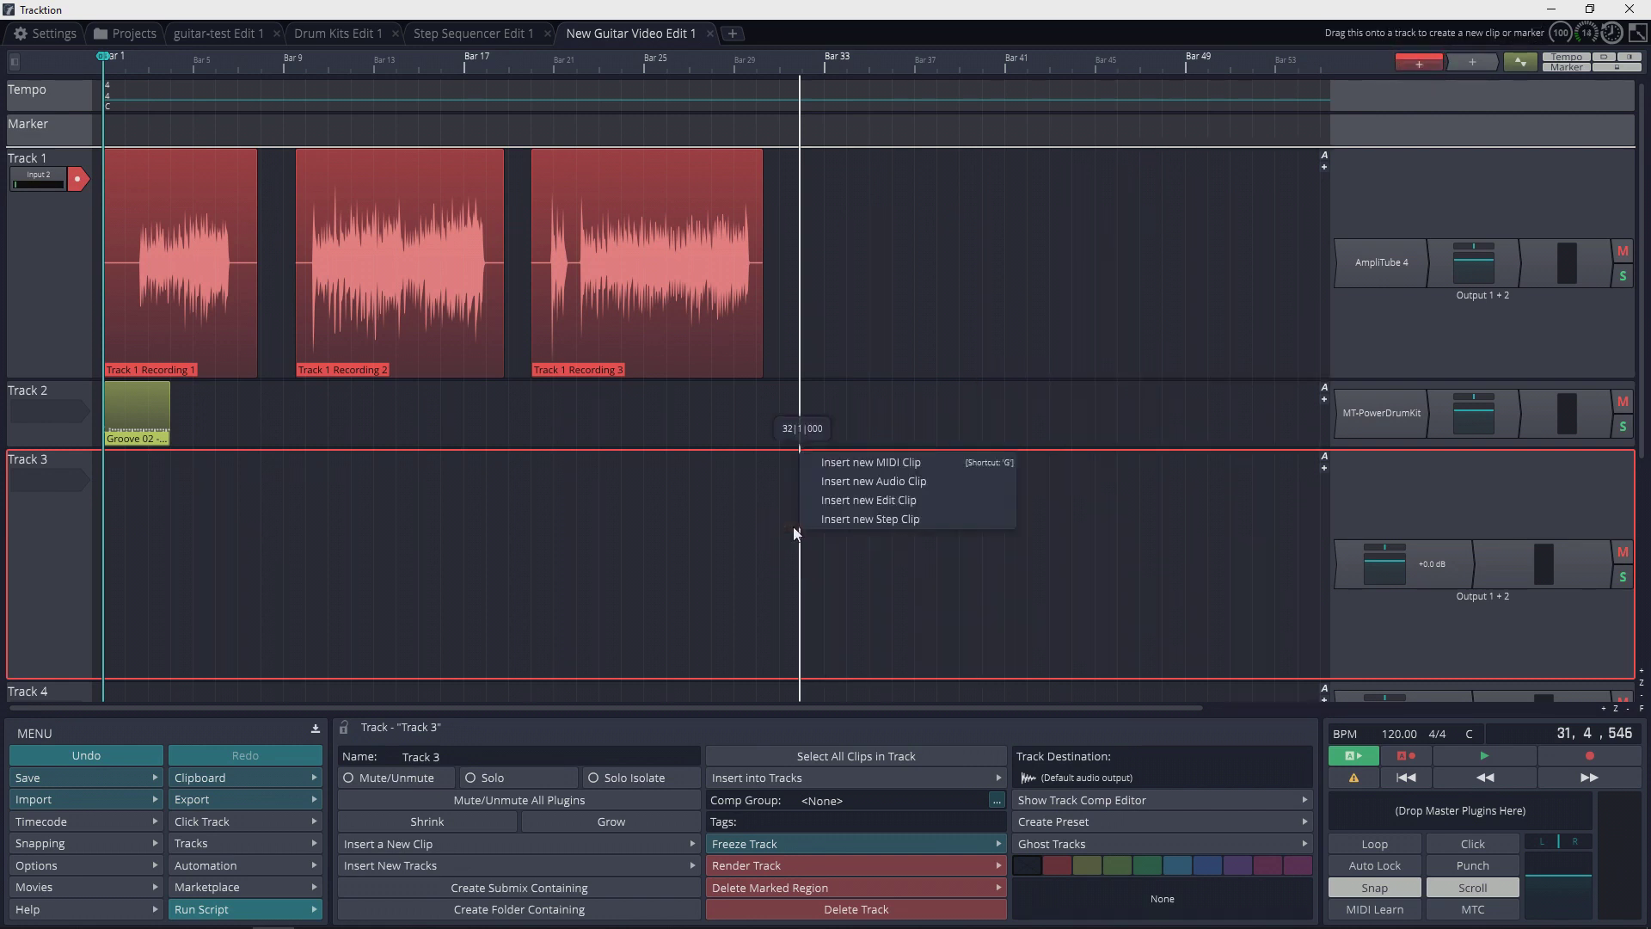
pyautogui.click(918, 464)
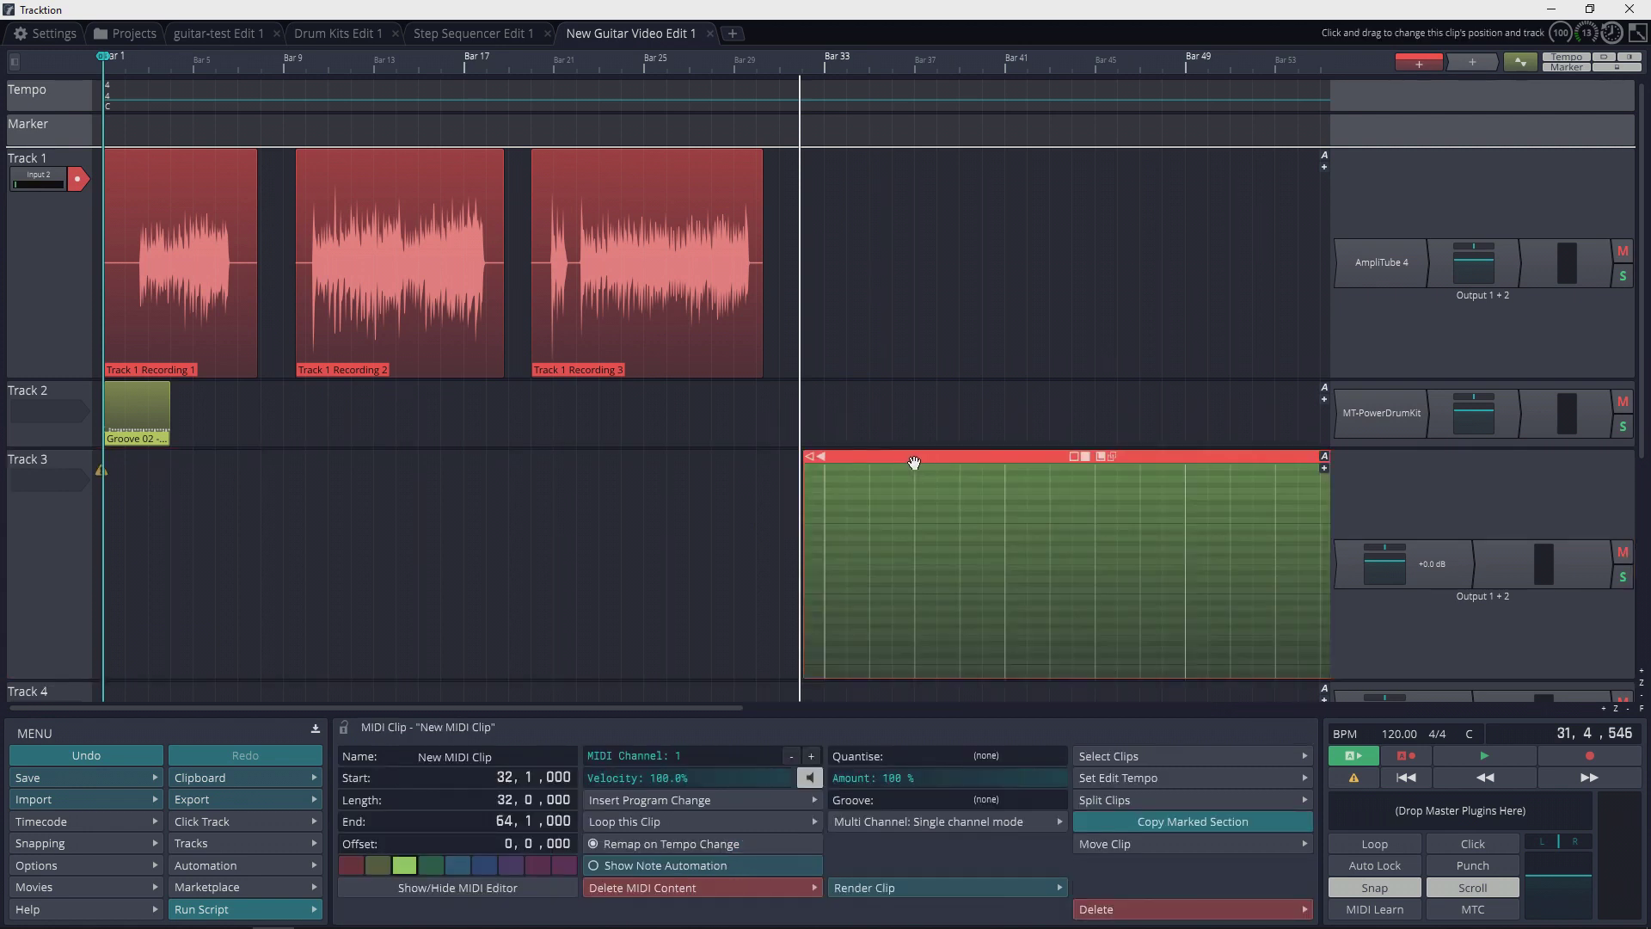
pyautogui.moveTo(914, 464); pyautogui.dragTo(823, 464)
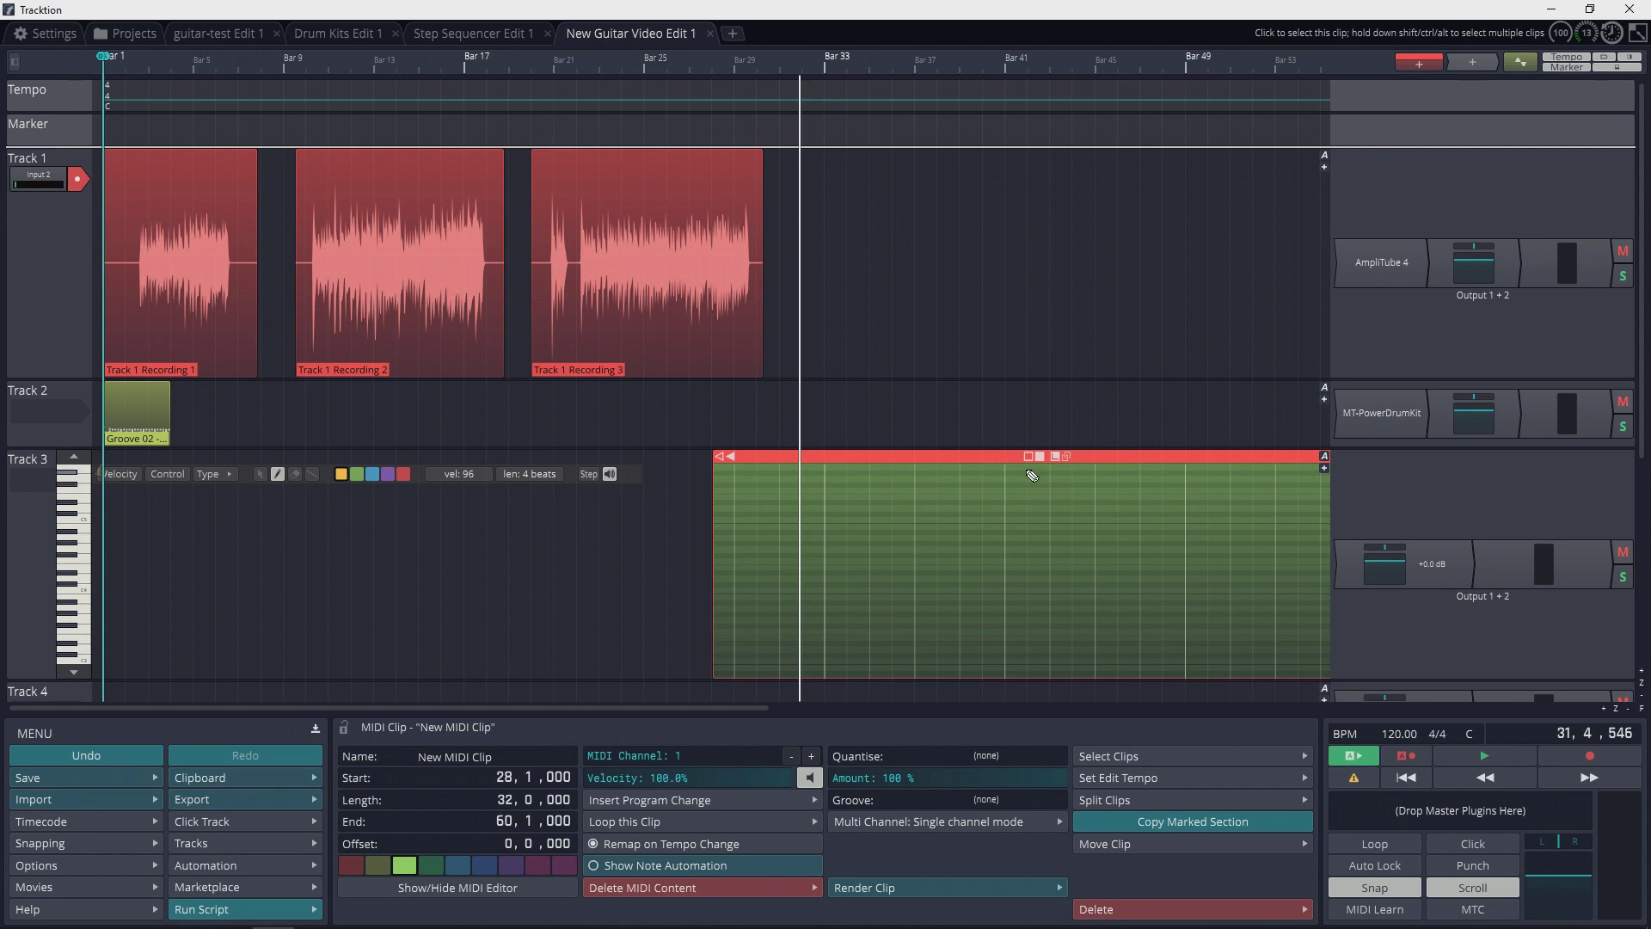
pyautogui.scroll(-2, 926, 452)
pyautogui.moveTo(626, 455)
pyautogui.mouseDown()
pyautogui.moveTo(943, 456)
pyautogui.moveTo(775, 456)
pyautogui.mouseUp()
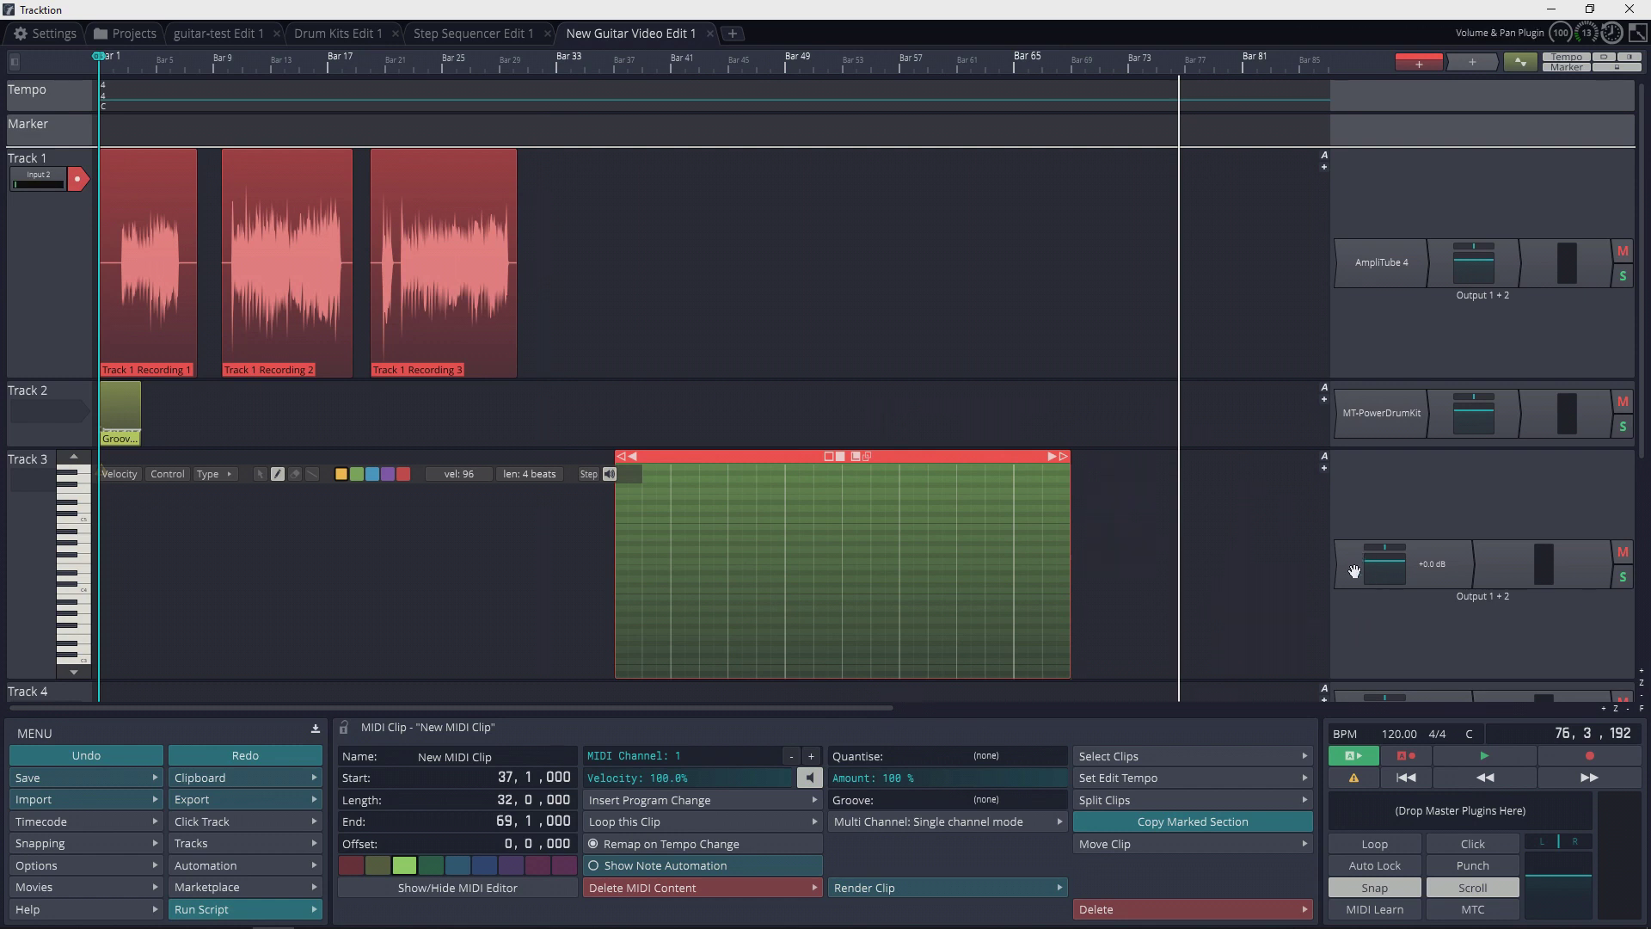
# Add the Xpand!2_x64 instrument plugin to Track 3.
pyautogui.rightClick(1351, 571)
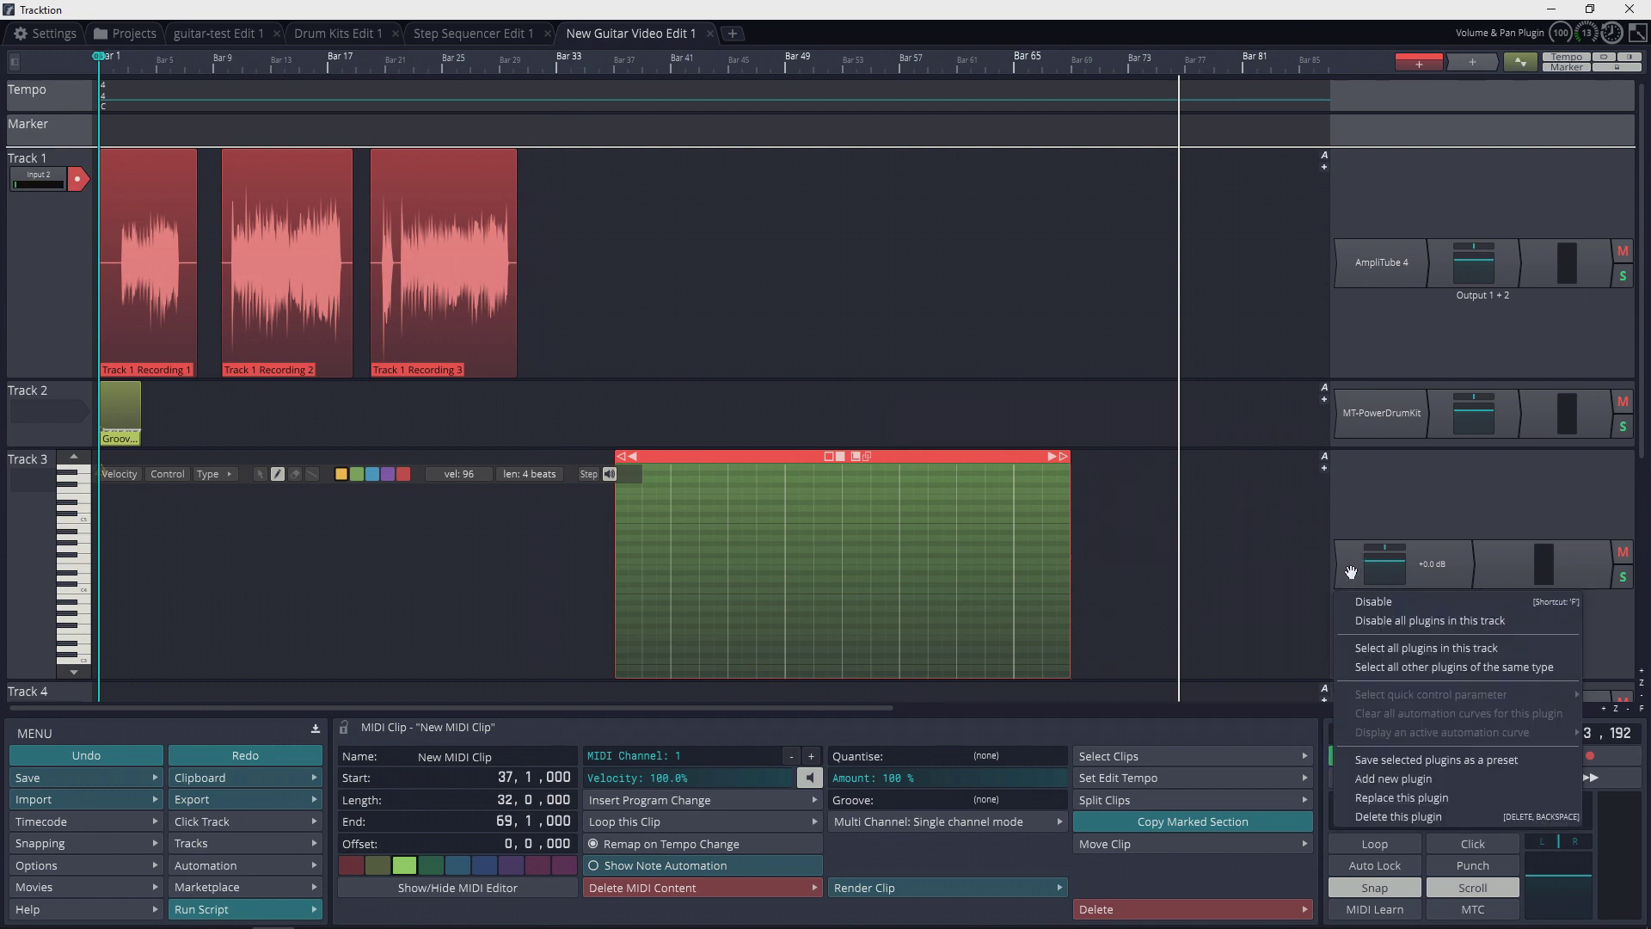
pyautogui.click(1402, 778)
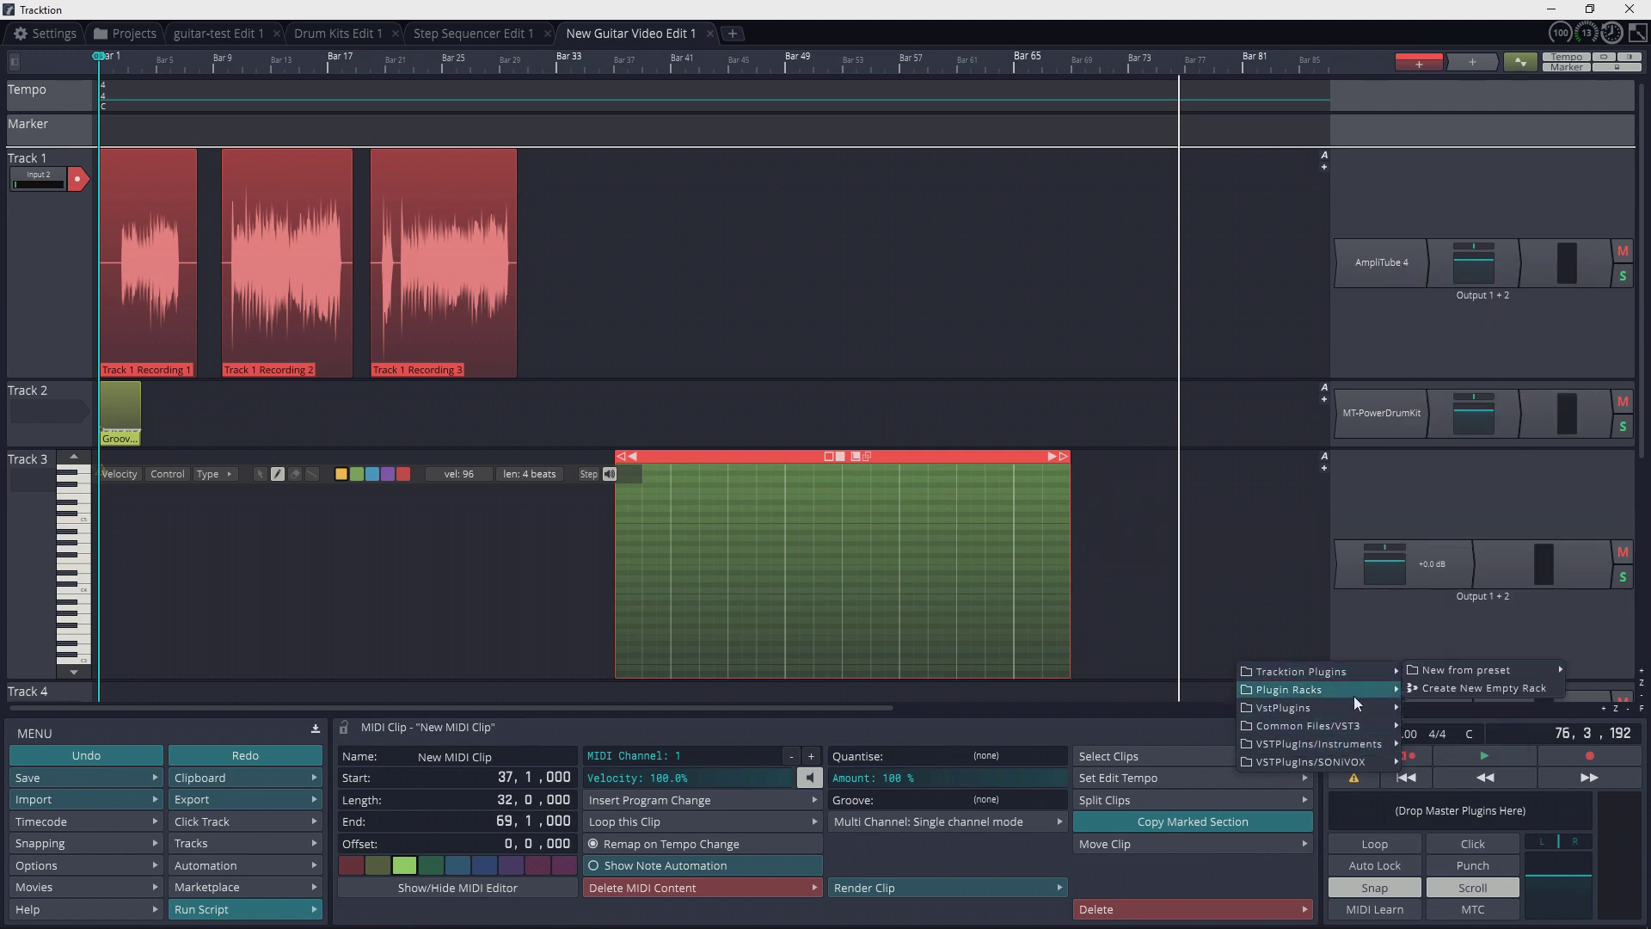
pyautogui.moveTo(1455, 290)
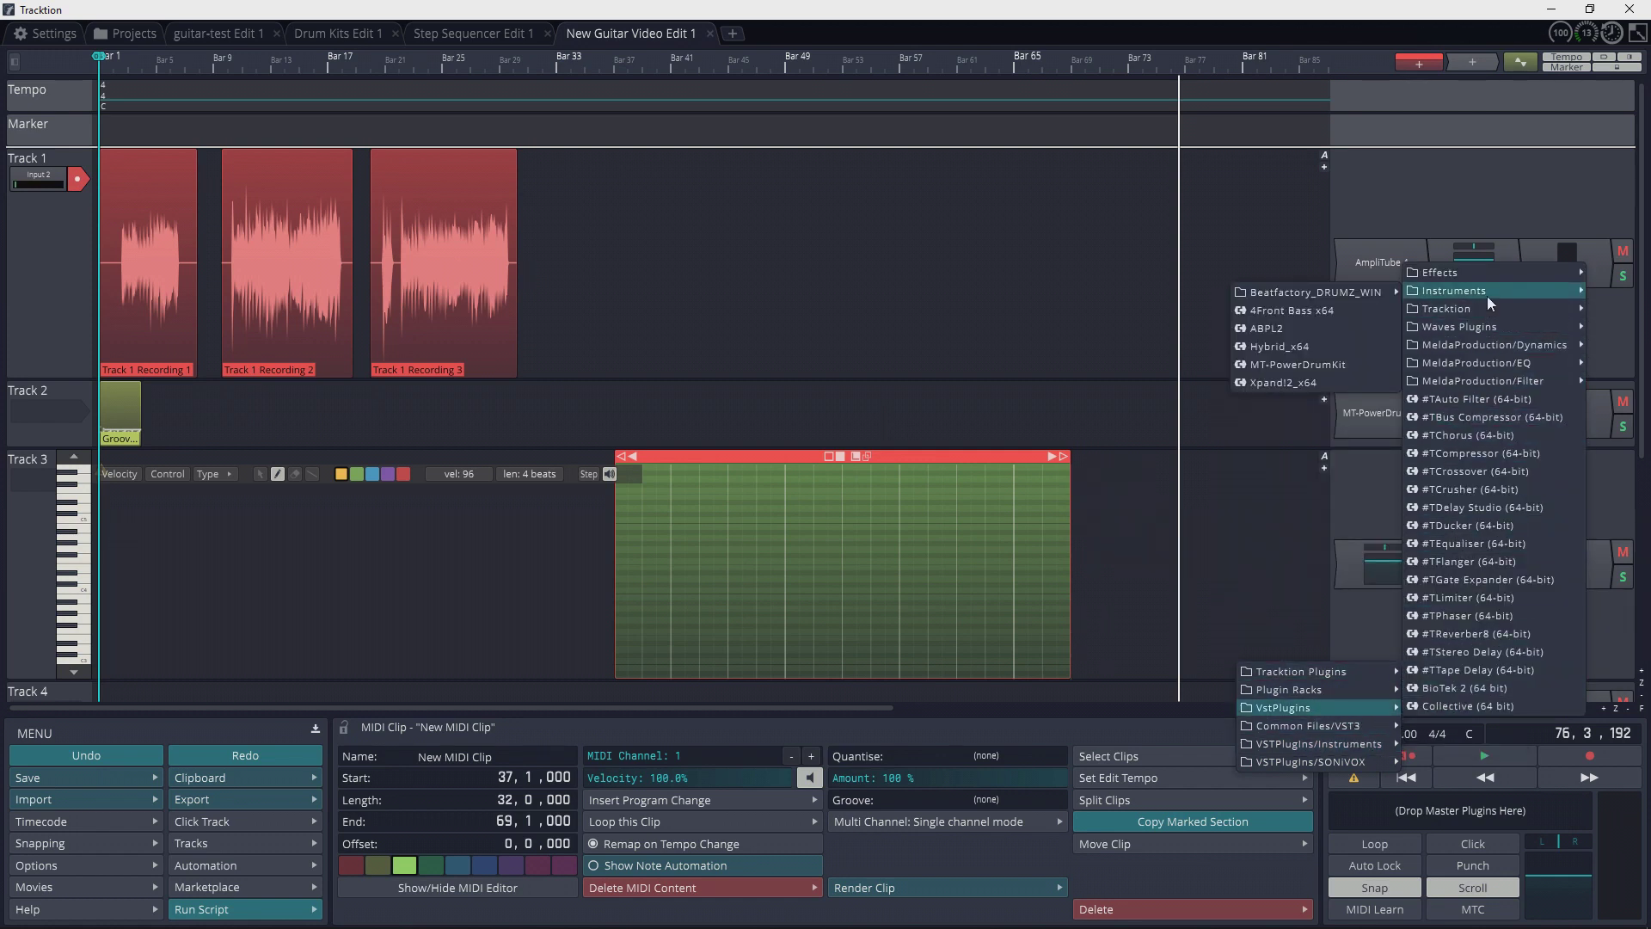
pyautogui.click(1194, 410)
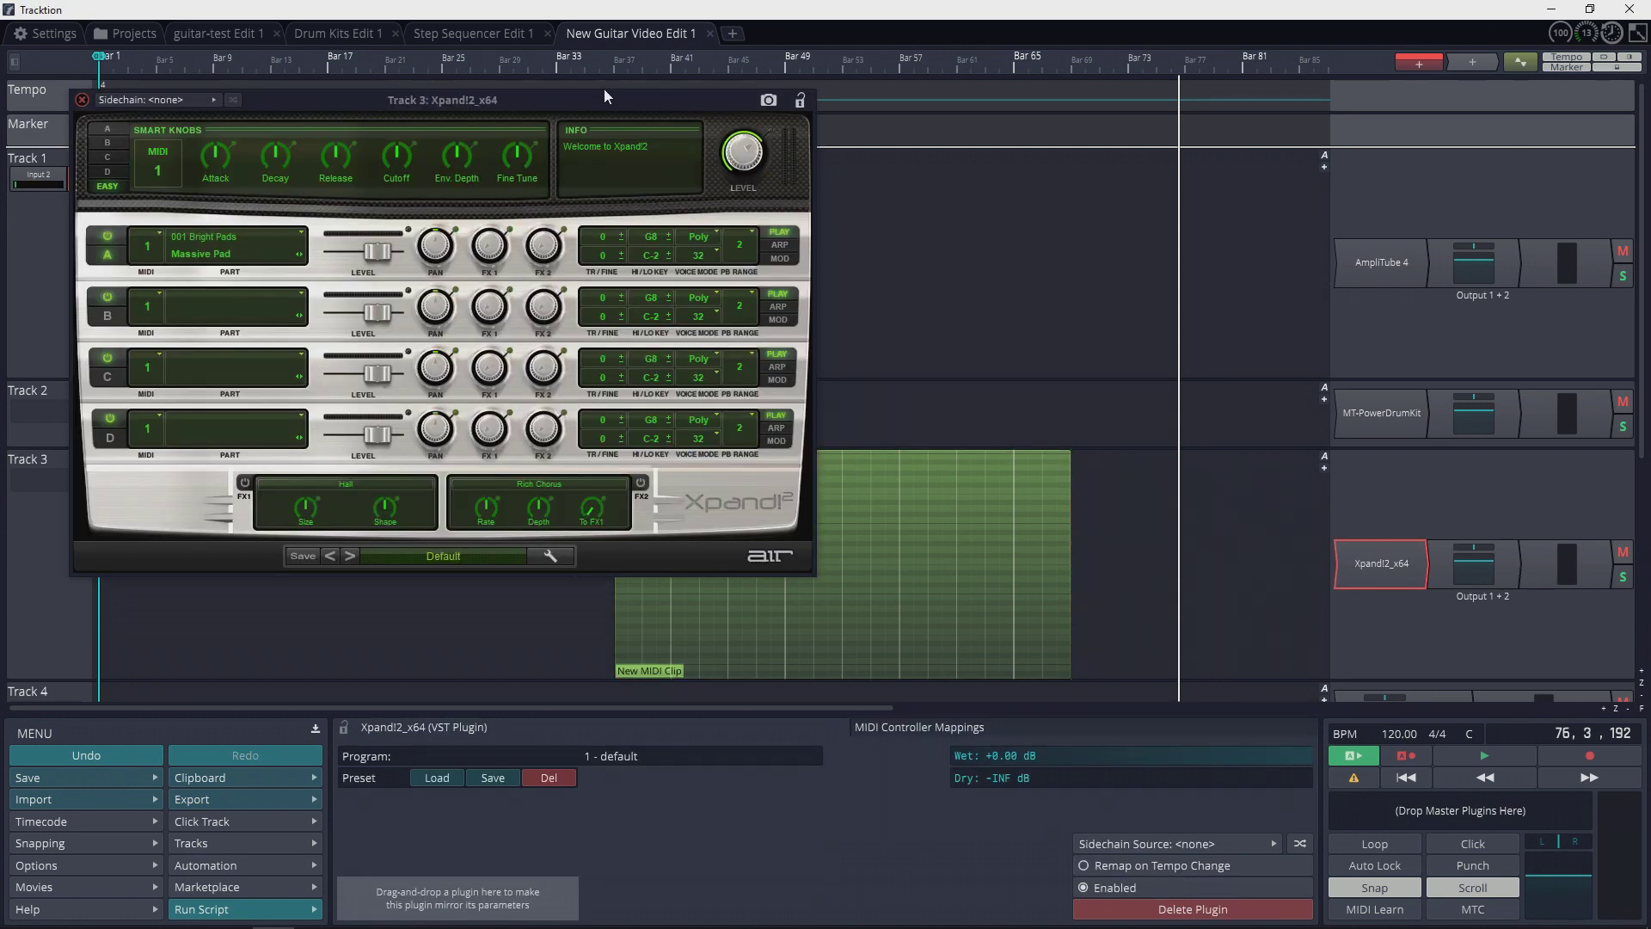
# Load the 25 Basses > 05 Hard Pick Bass preset into Xpand!2 and close its window.
pyautogui.moveTo(615, 95)
pyautogui.mouseDown()
pyautogui.moveTo(776, 132)
pyautogui.moveTo(618, 119)
pyautogui.mouseUp()
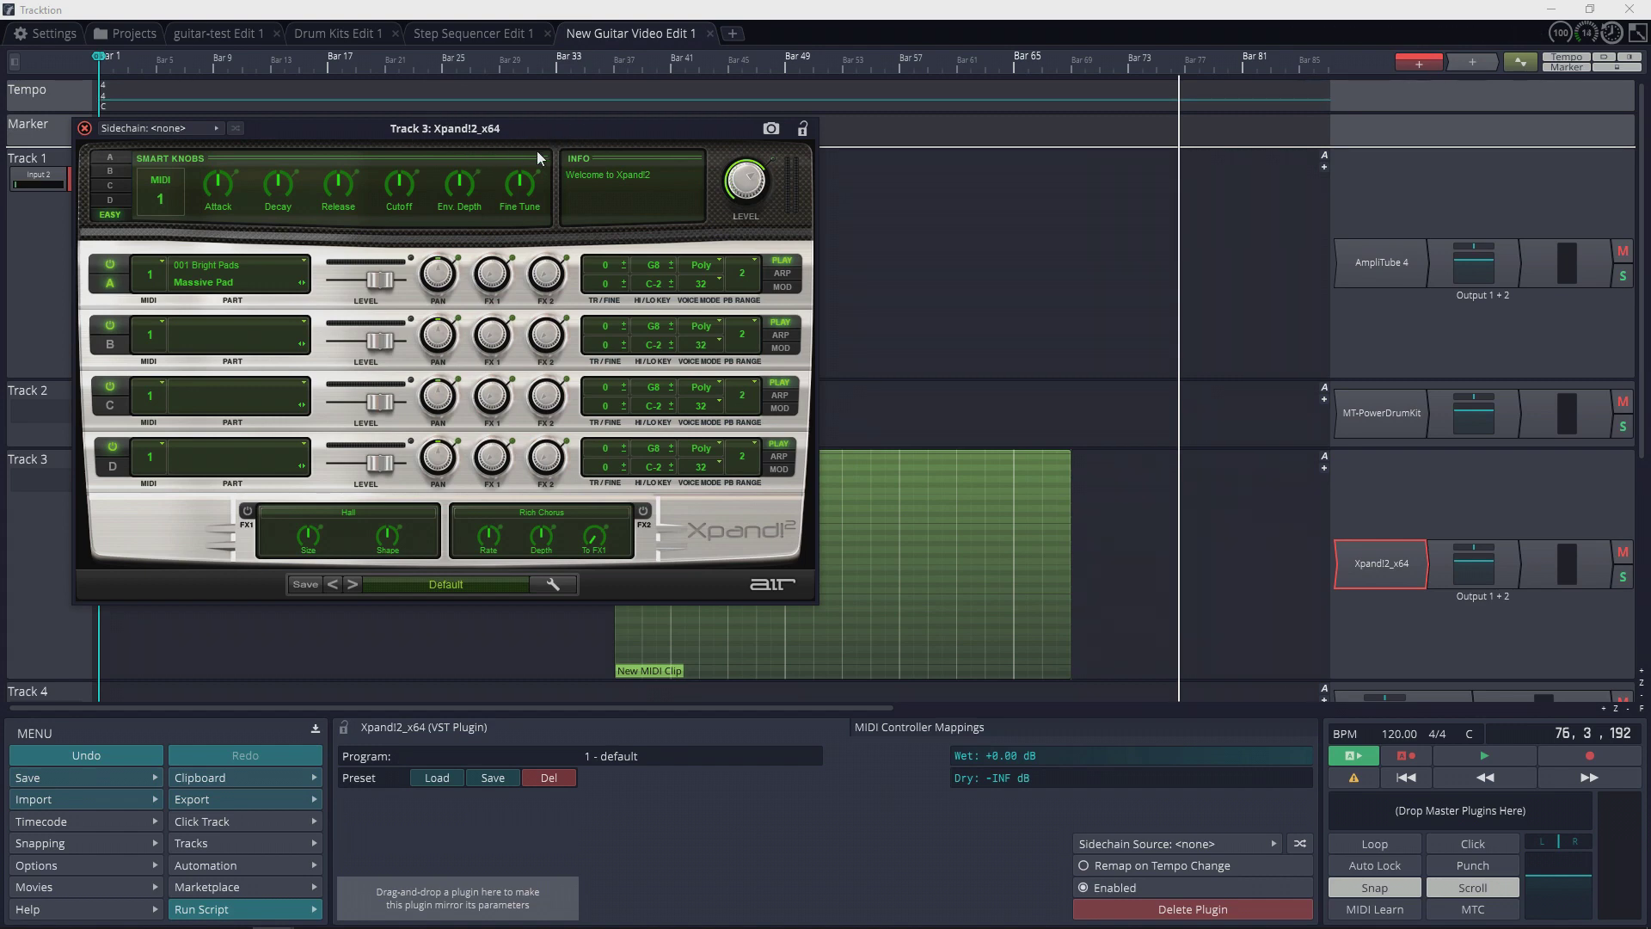
pyautogui.click(446, 584)
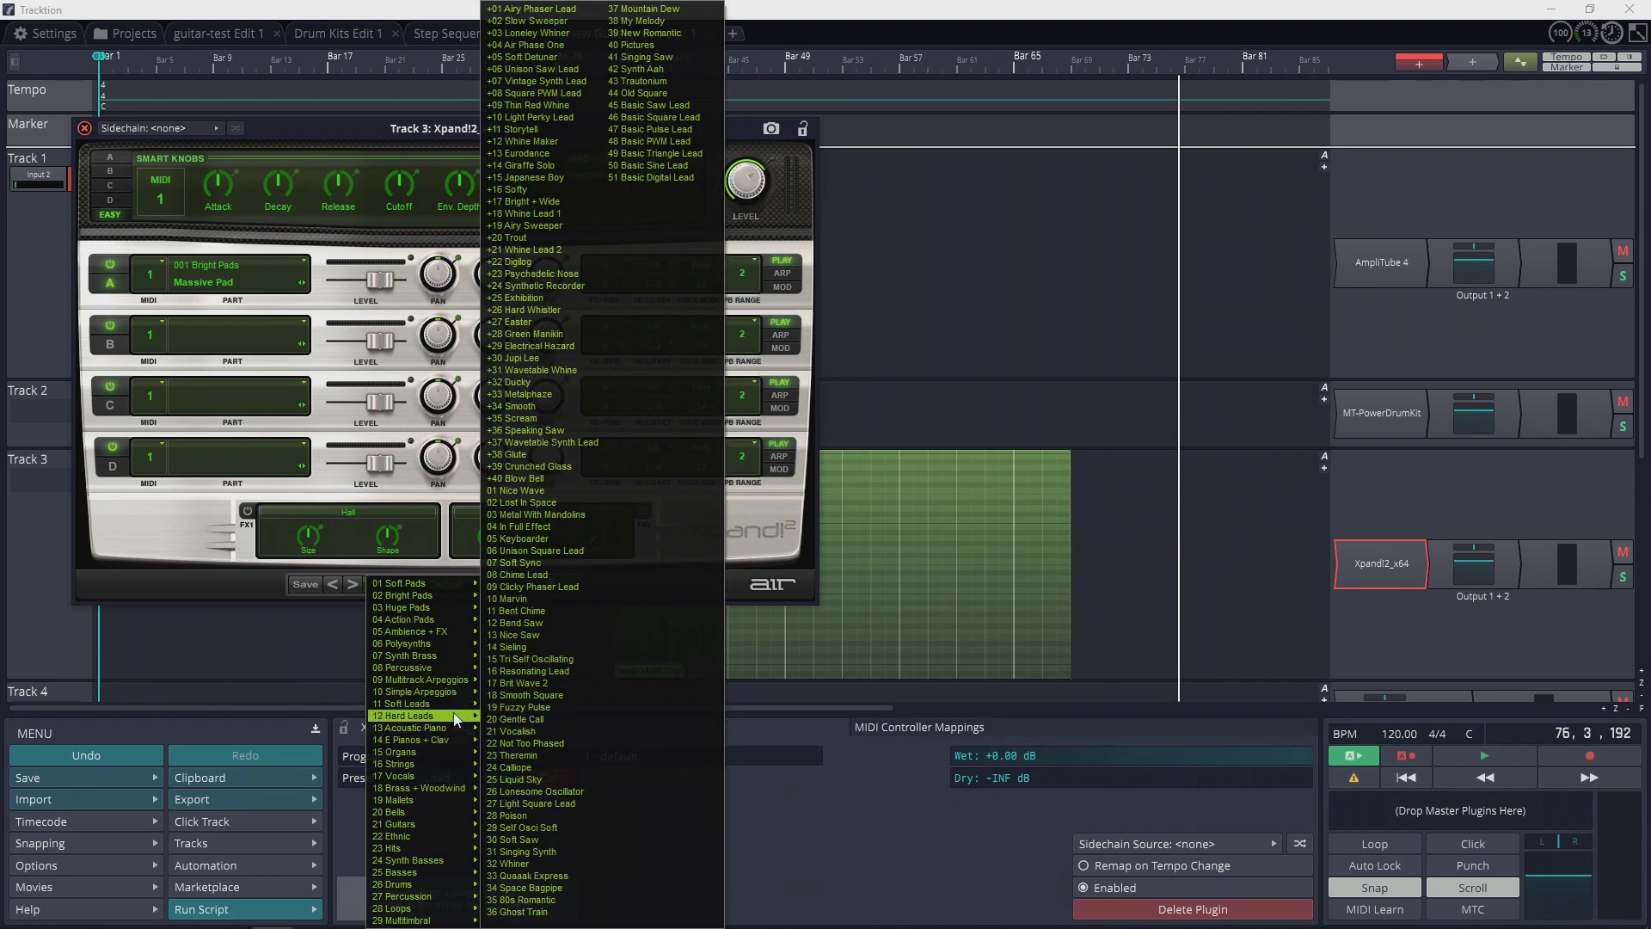
pyautogui.moveTo(413, 873)
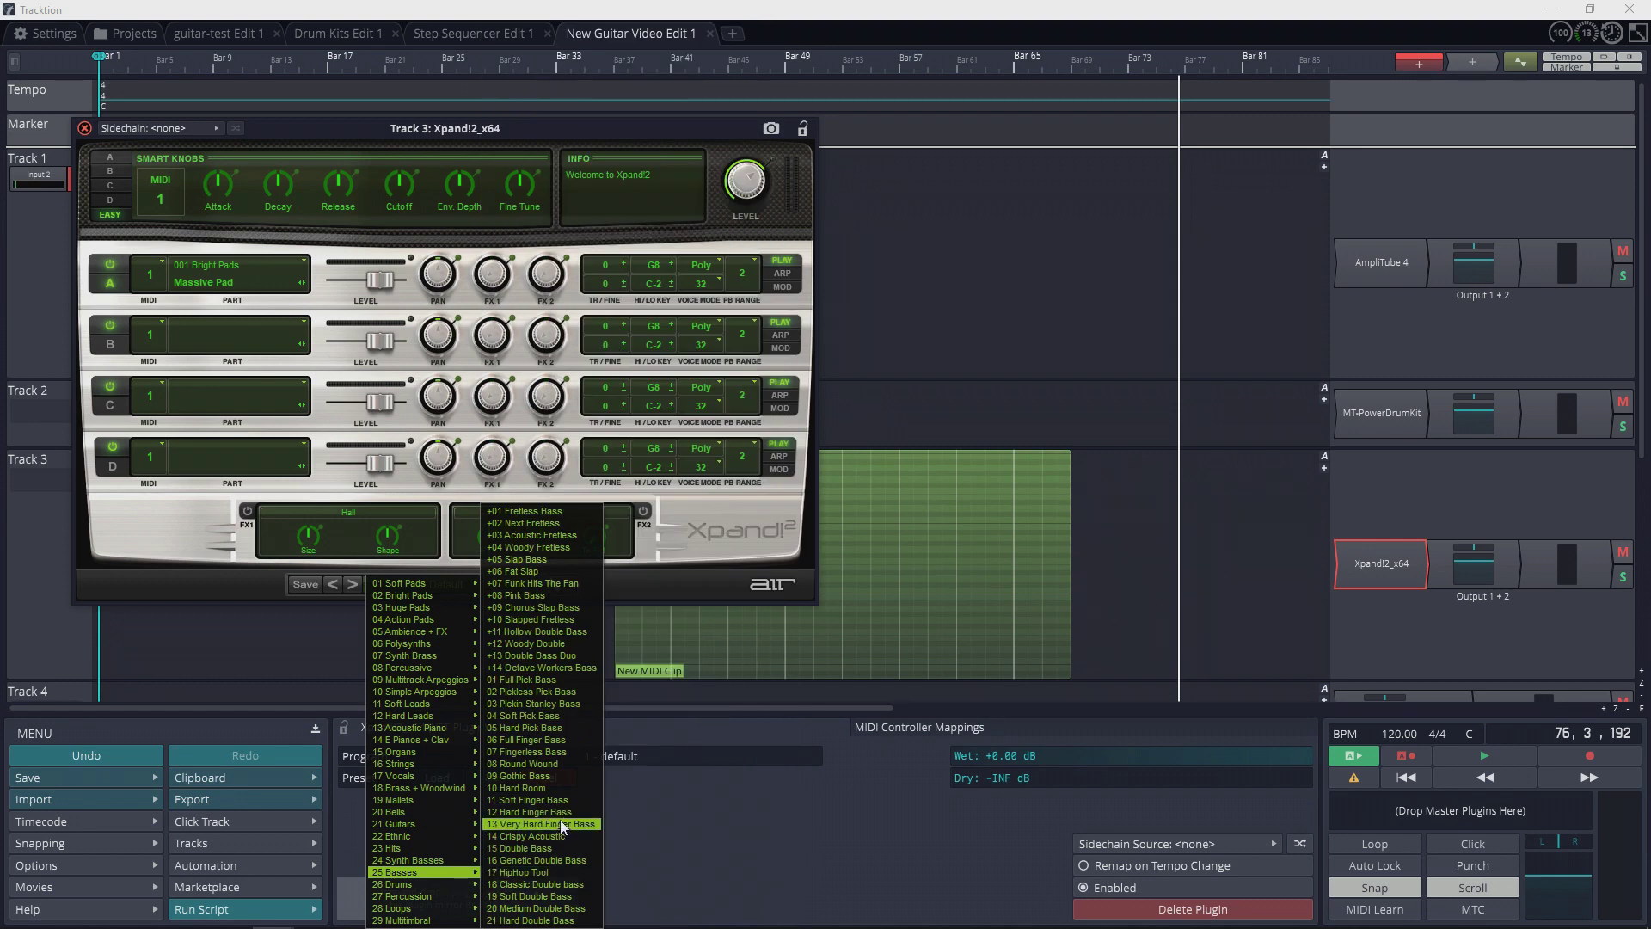
pyautogui.click(581, 733)
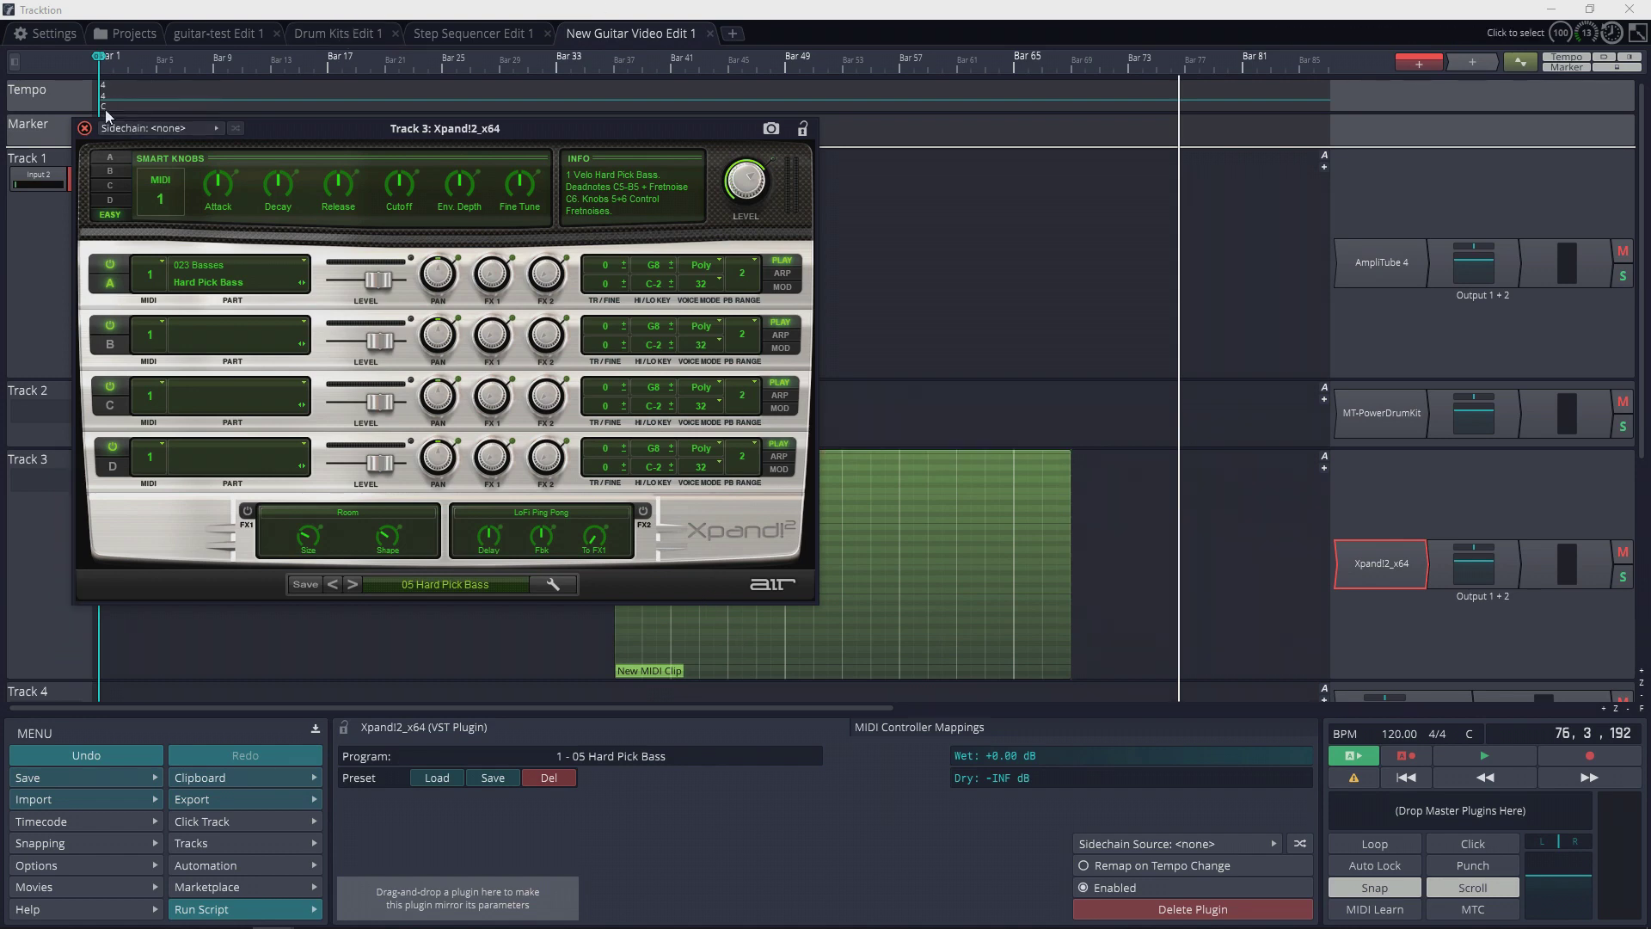
pyautogui.click(84, 129)
# Add bass notes to Track 3's MIDI clip, including a lengthened A3 note and an E3 note.
pyautogui.doubleClick(693, 560)
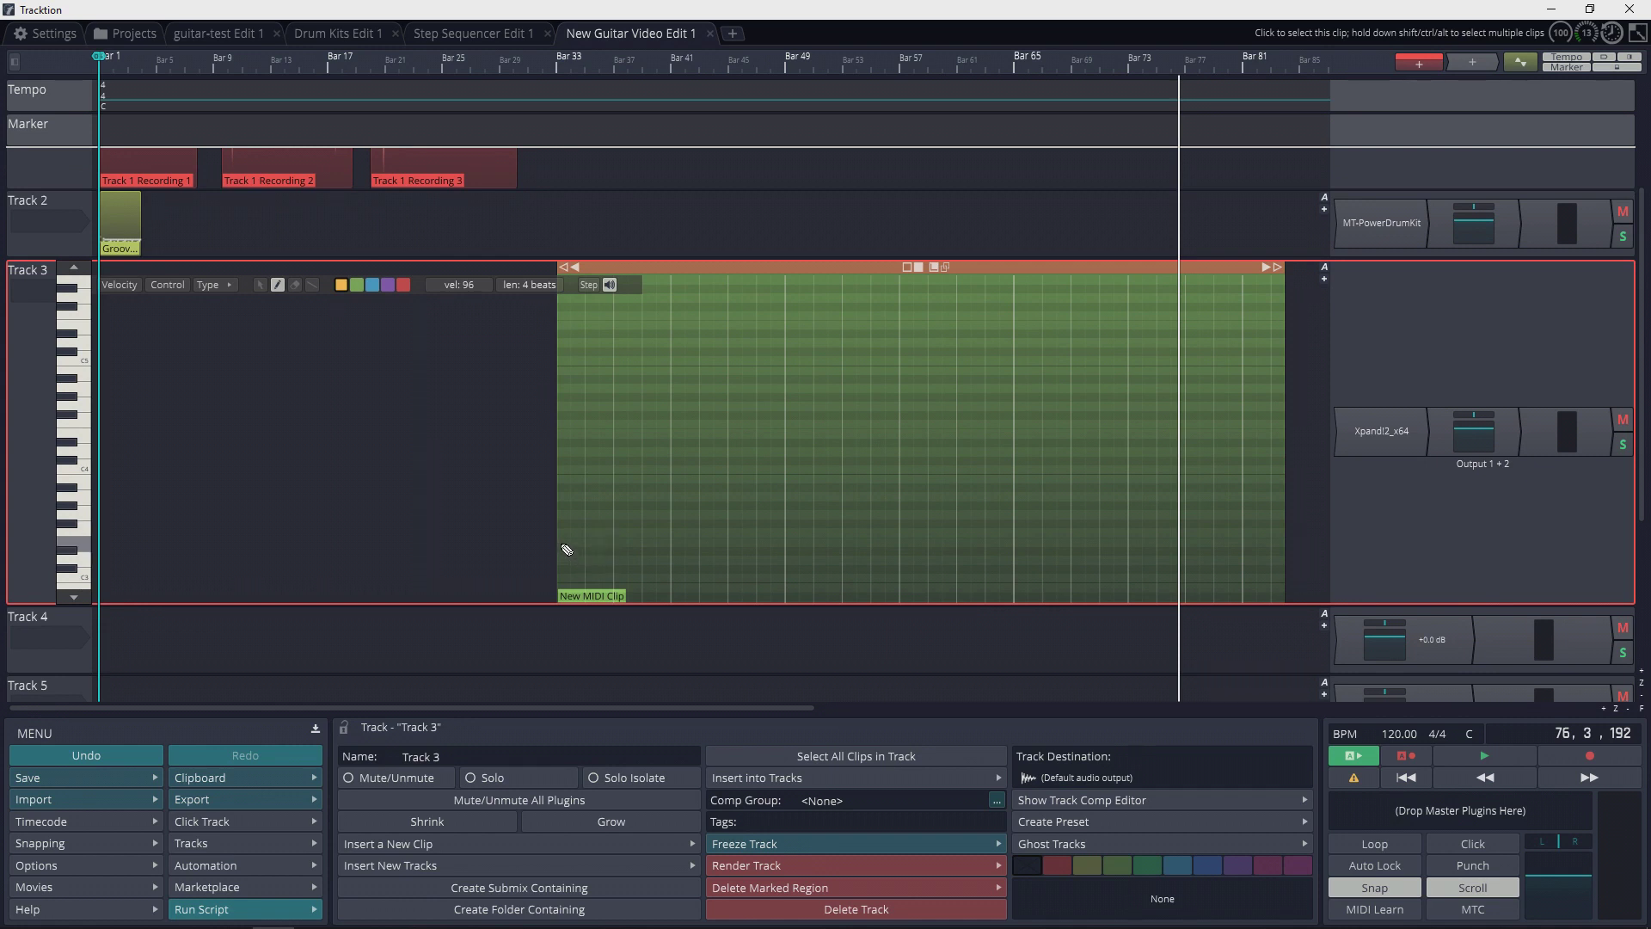
pyautogui.click(565, 543)
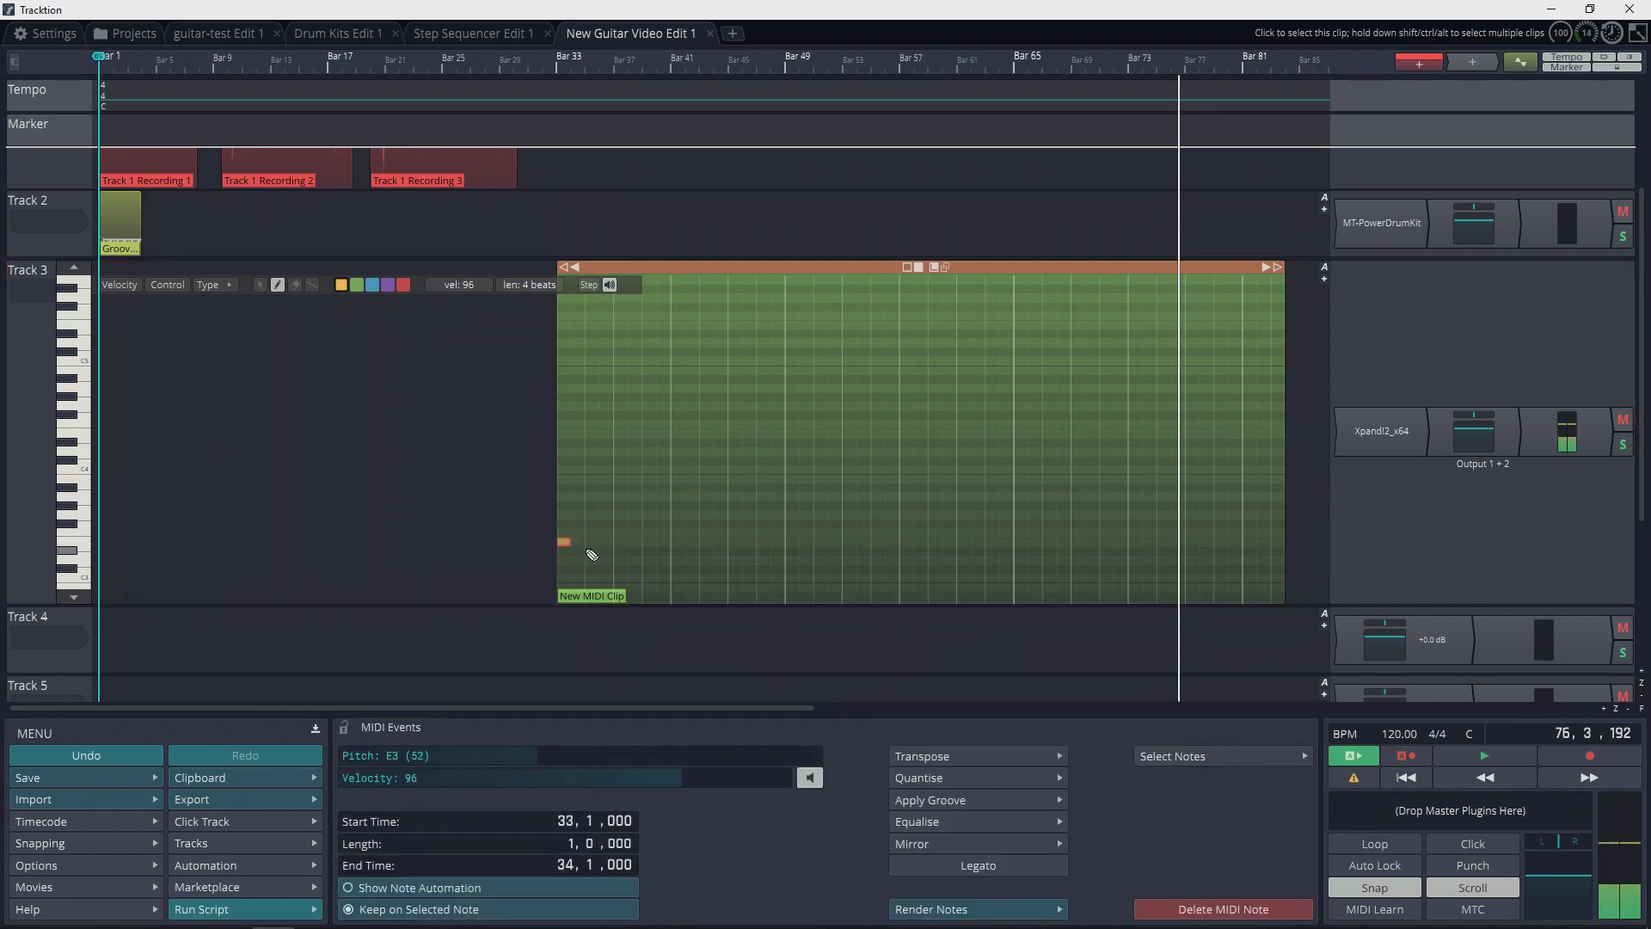
pyautogui.moveTo(570, 543); pyautogui.dragTo(689, 518)
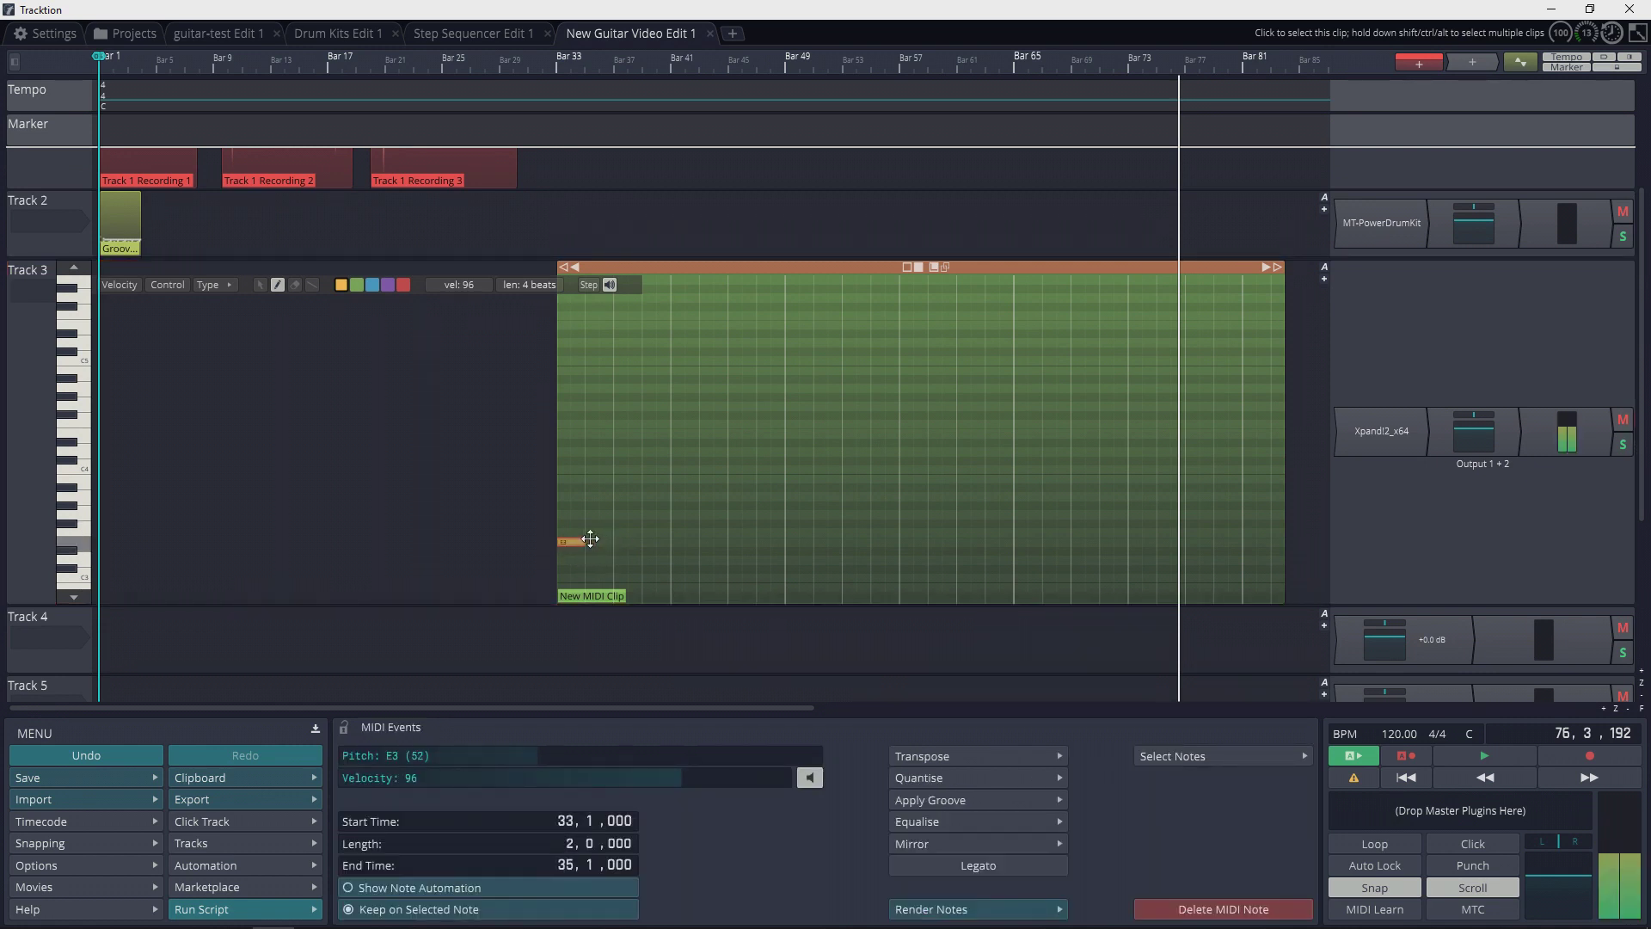
pyautogui.click(688, 542)
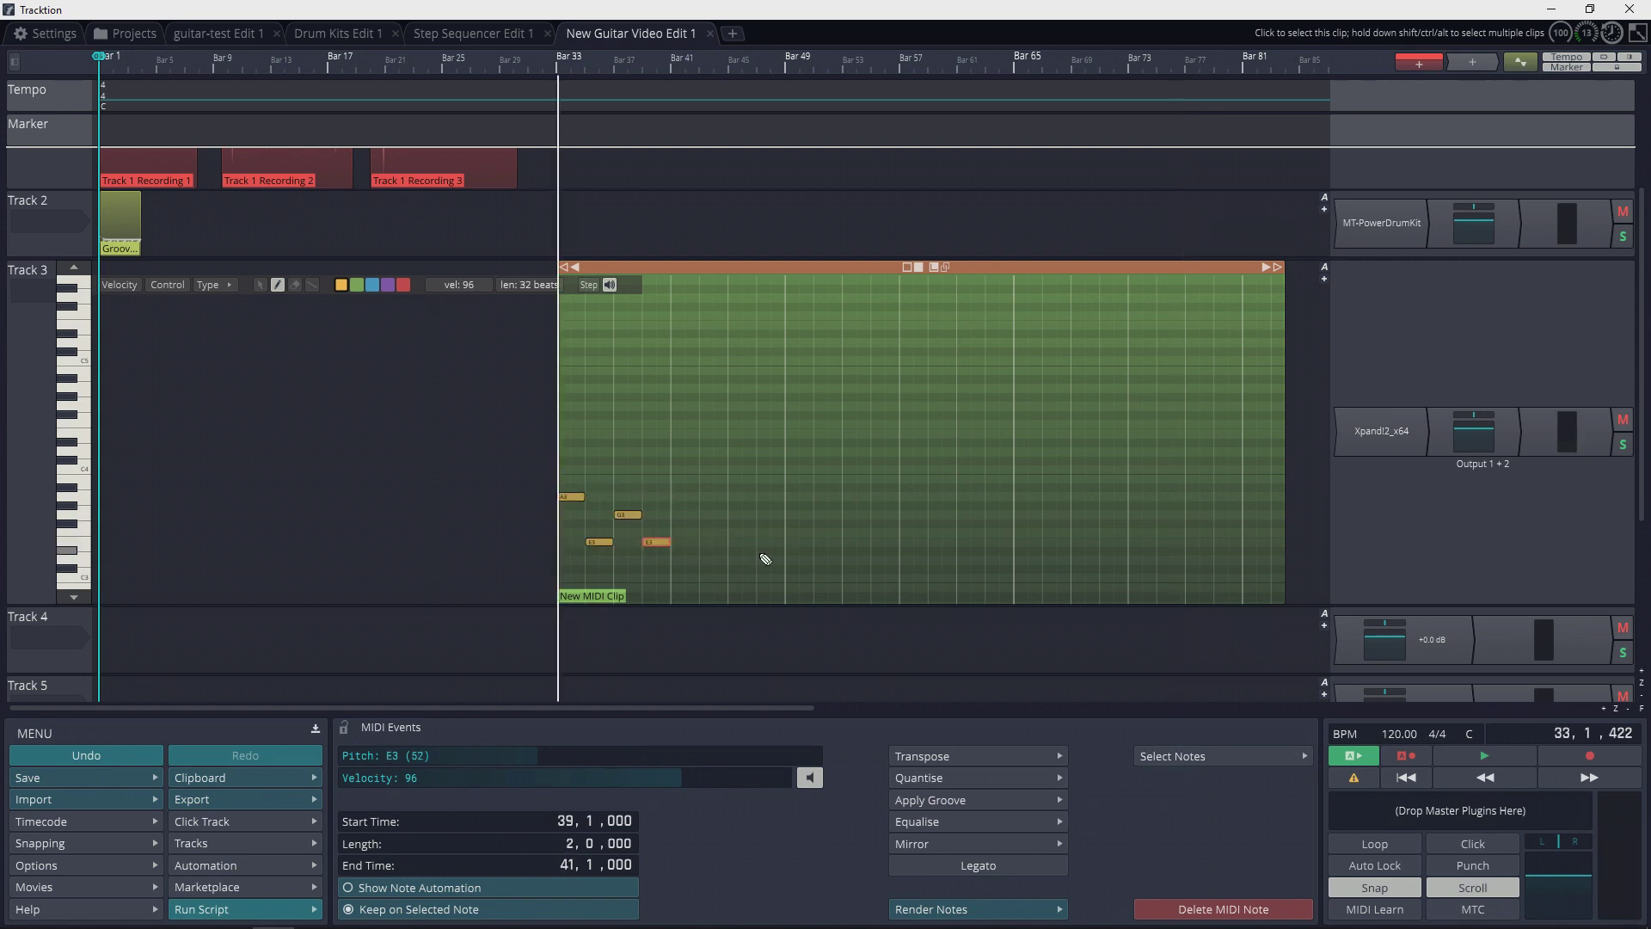
# Play the bassline back, stop it, and move the bass clip earlier to bar 20.
pyautogui.press('space')
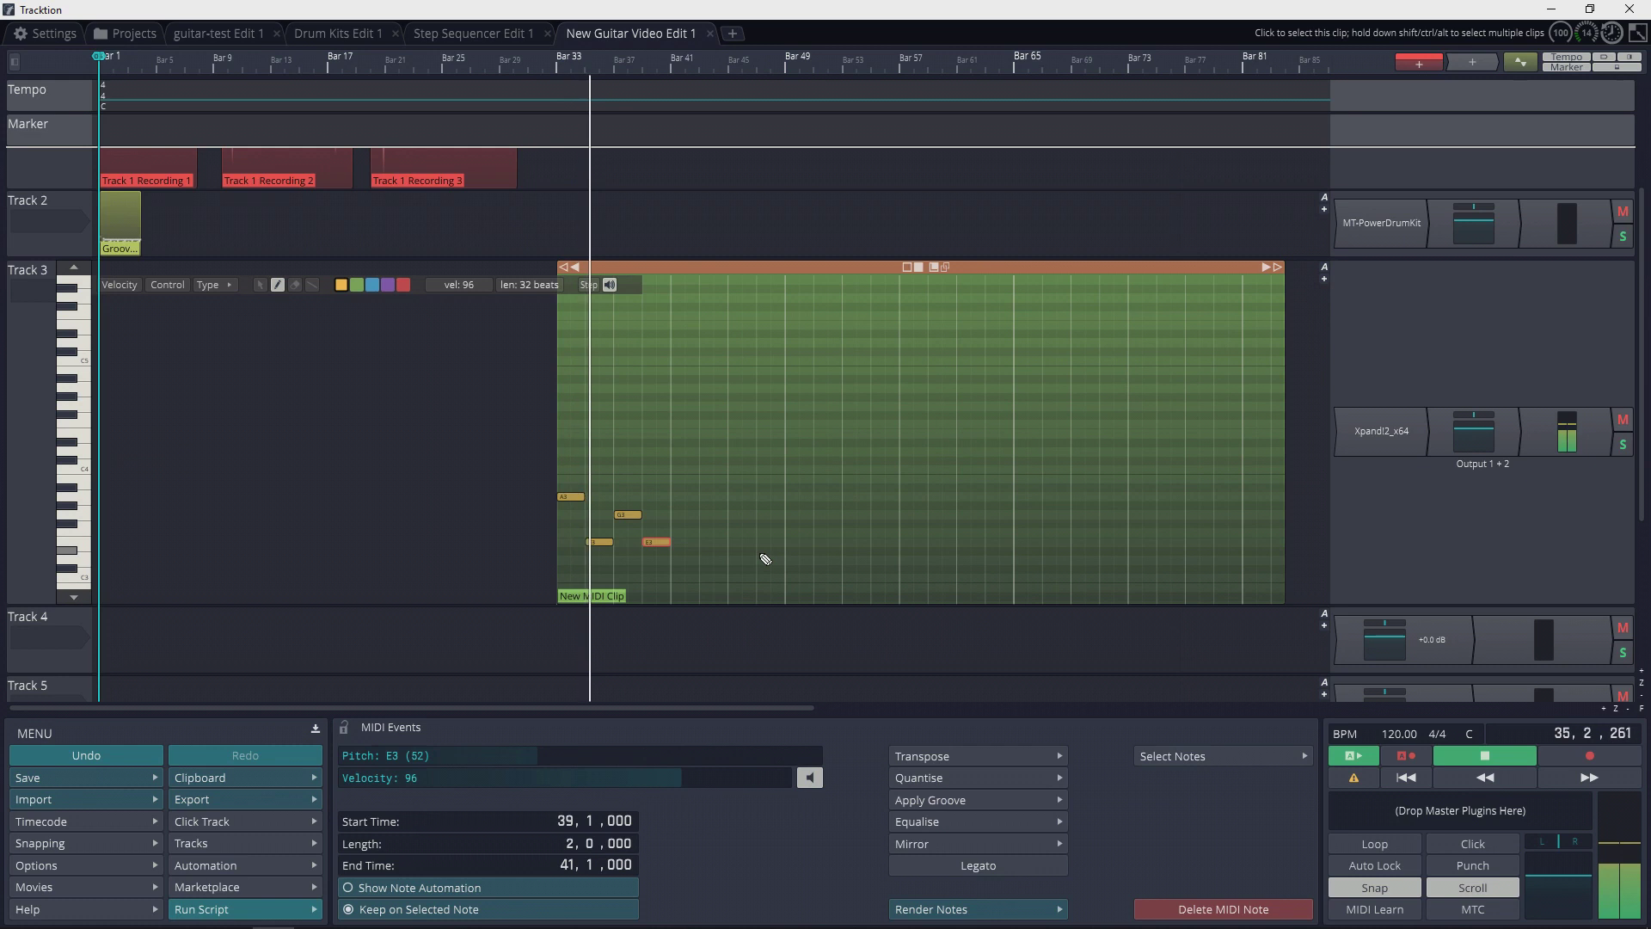
pyautogui.press('space')
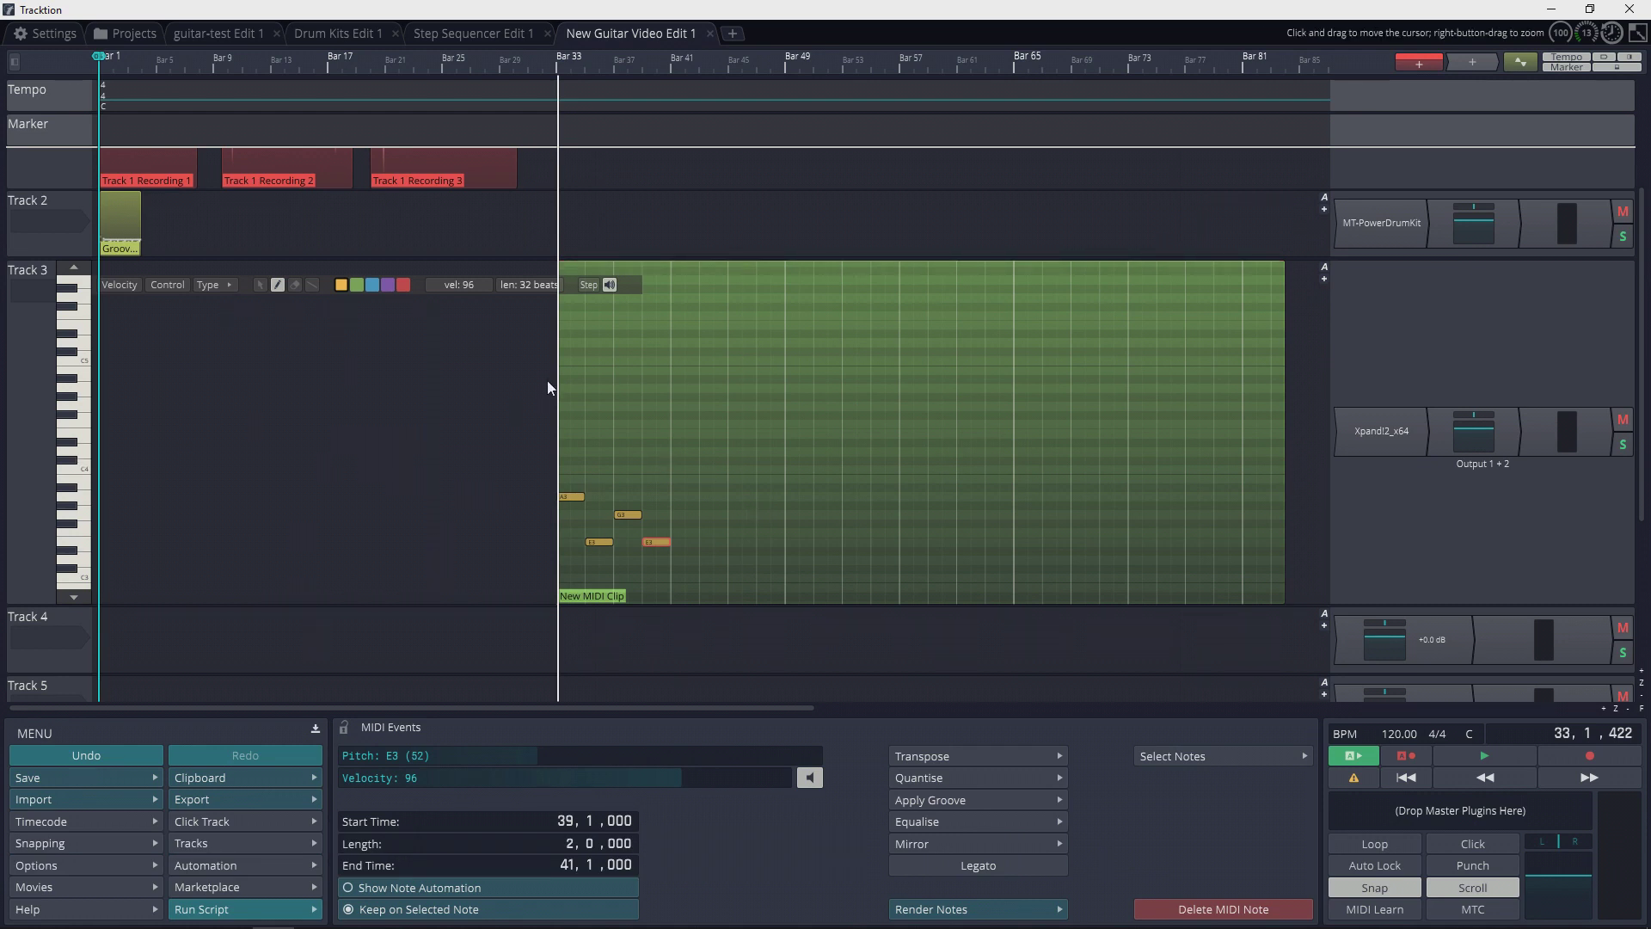
pyautogui.moveTo(861, 267)
pyautogui.mouseDown()
pyautogui.moveTo(469, 461)
pyautogui.moveTo(915, 435)
pyautogui.moveTo(637, 465)
pyautogui.mouseUp()
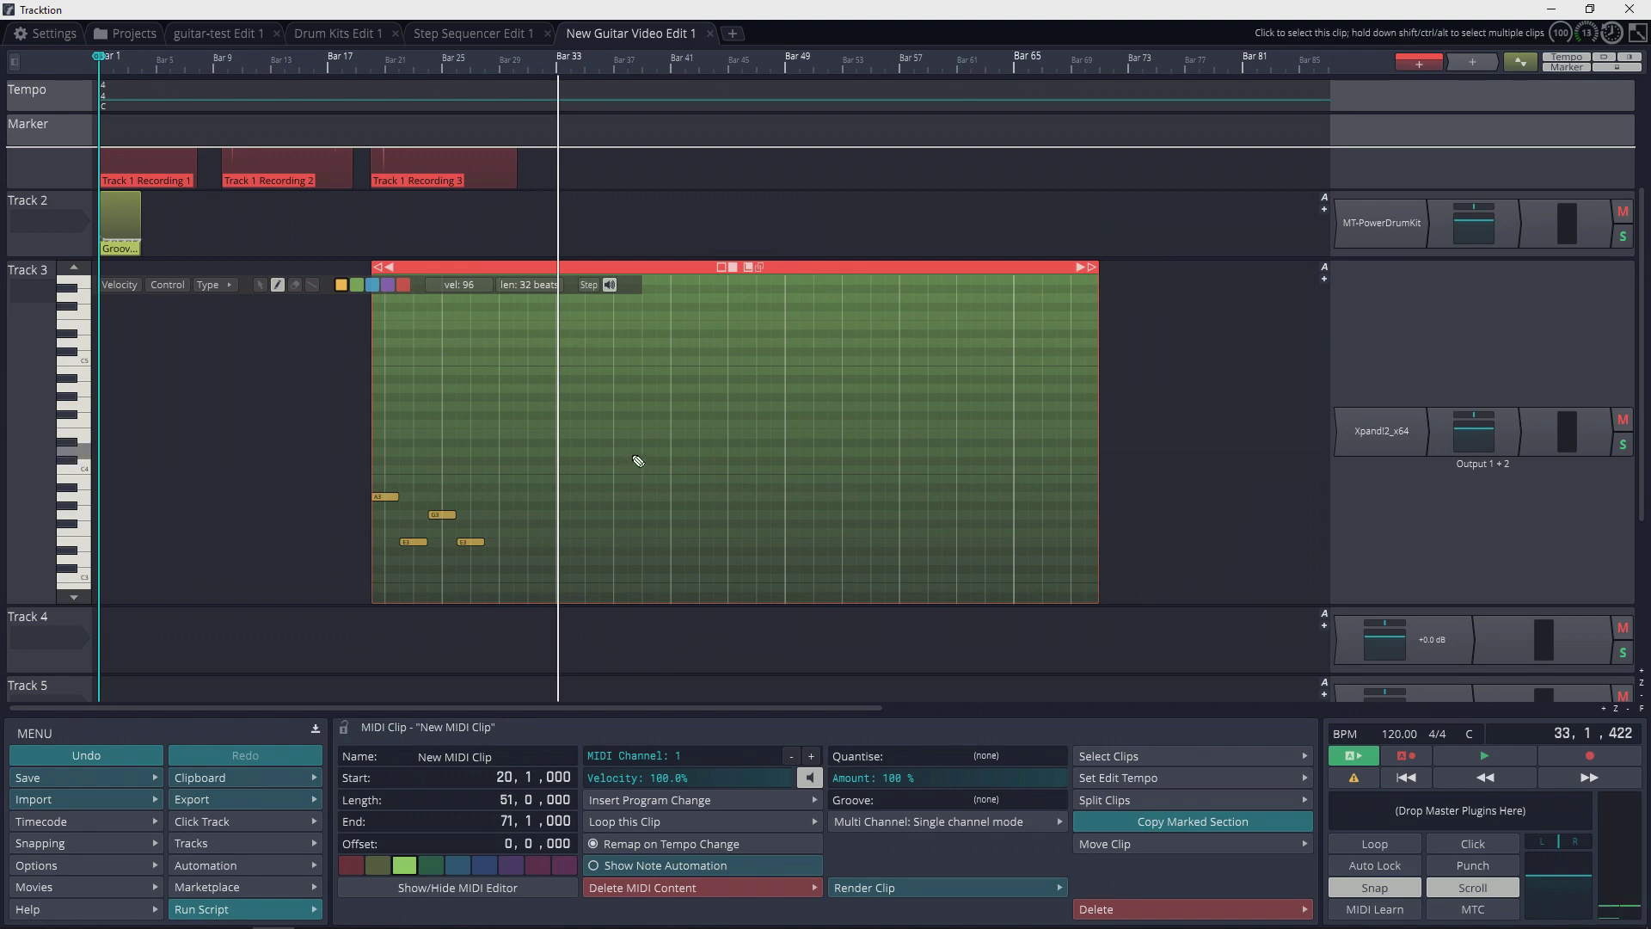